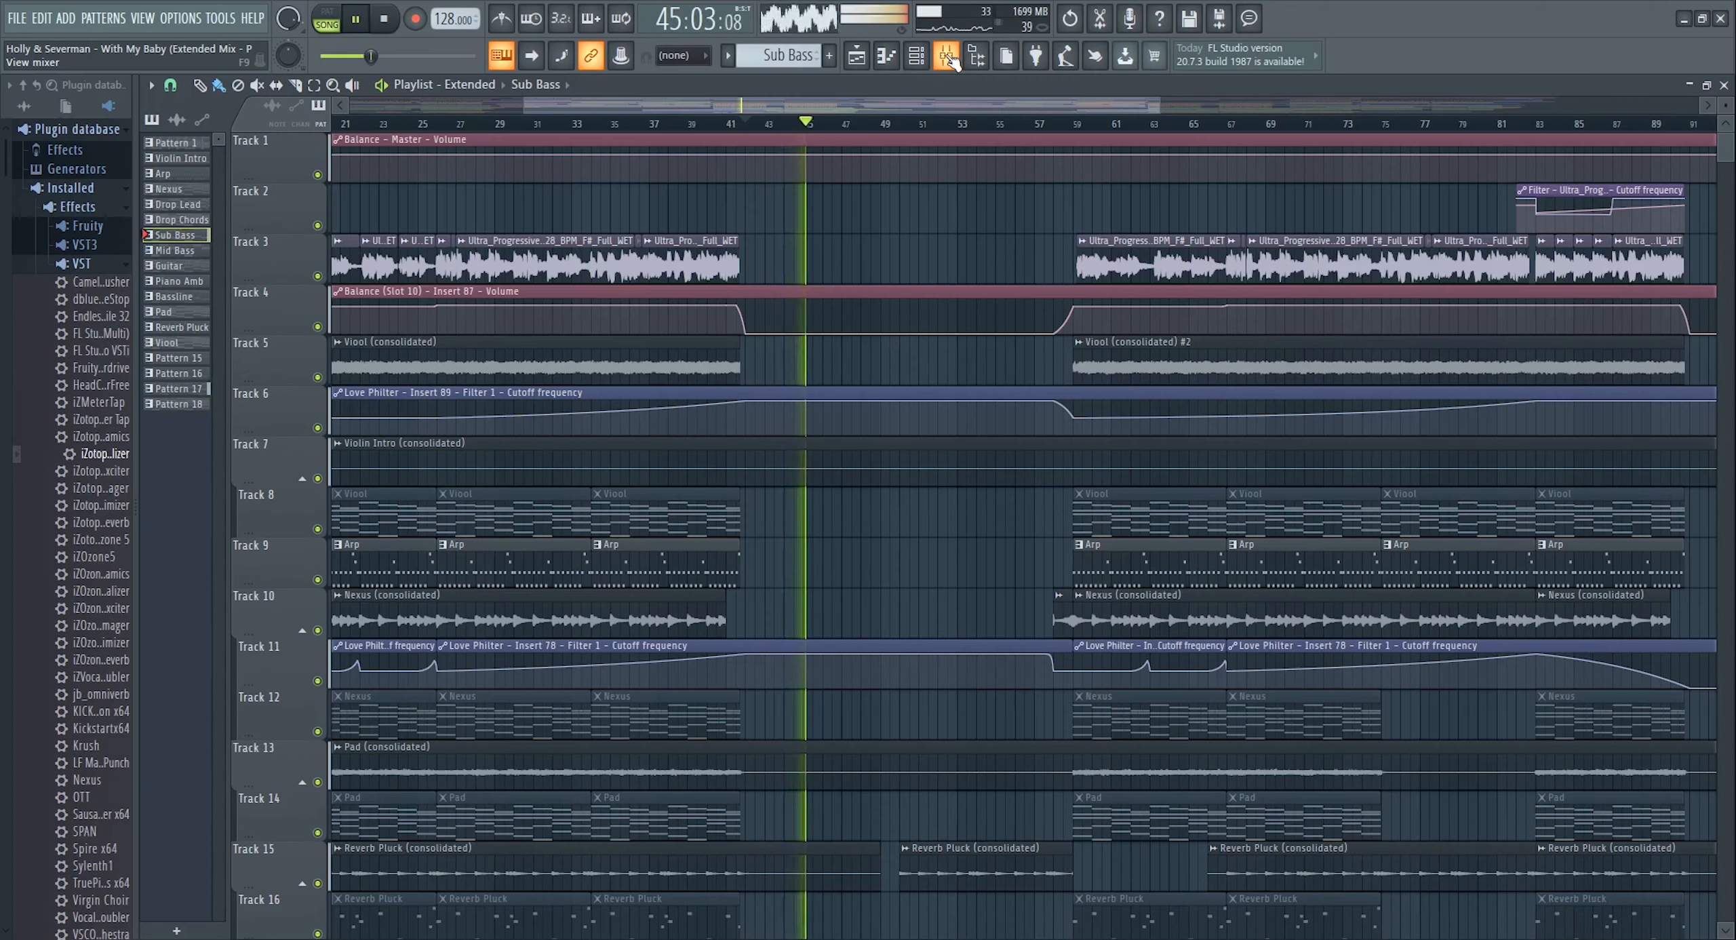
- Look over the project's mixer tracks and their levels during playback, and close the mixer
click(948, 57)
scroll(540, 215, up, 15)
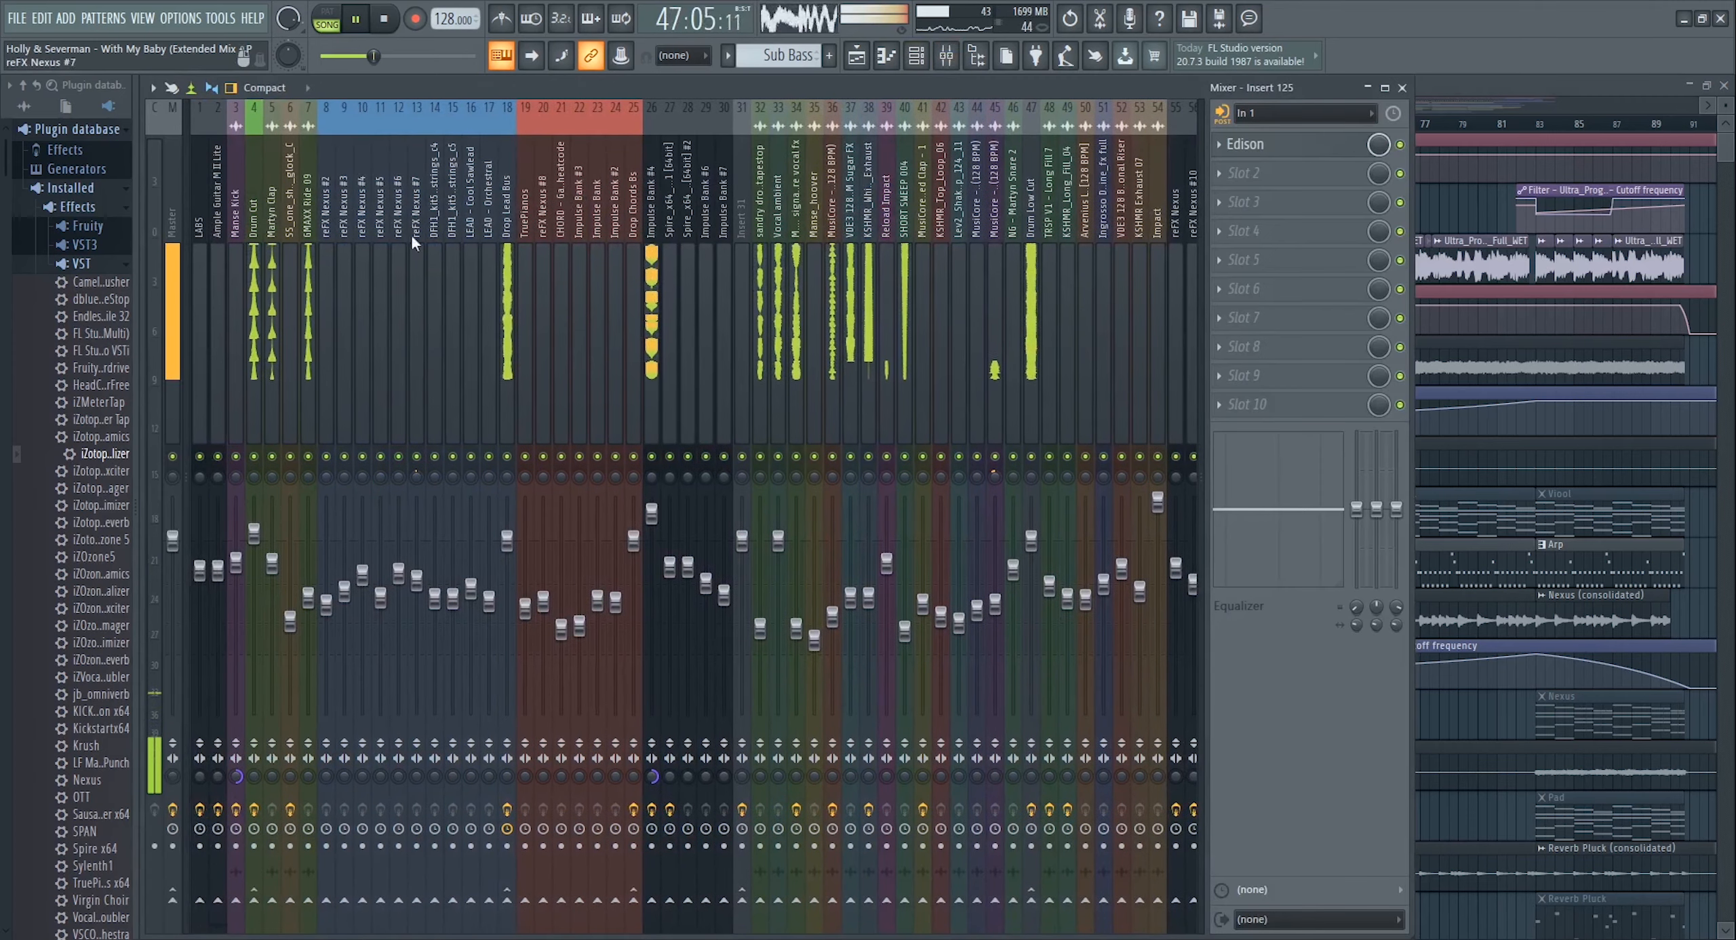
scroll(884, 205, down, 3)
scroll(885, 205, up, 2)
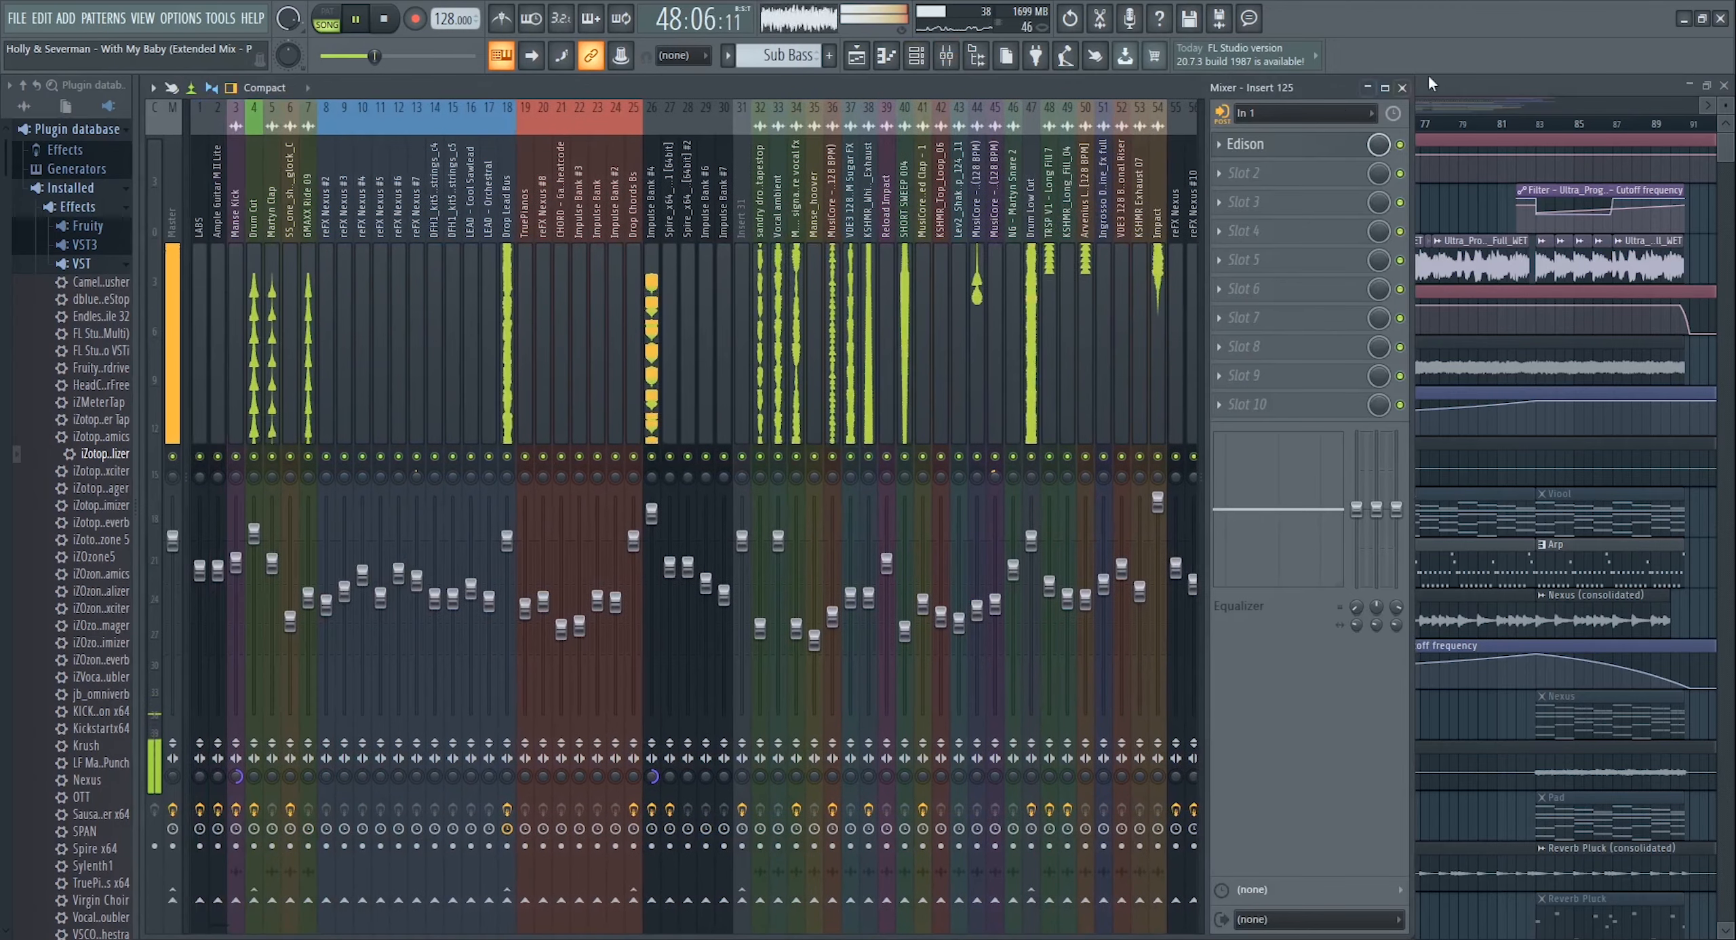
click(1402, 87)
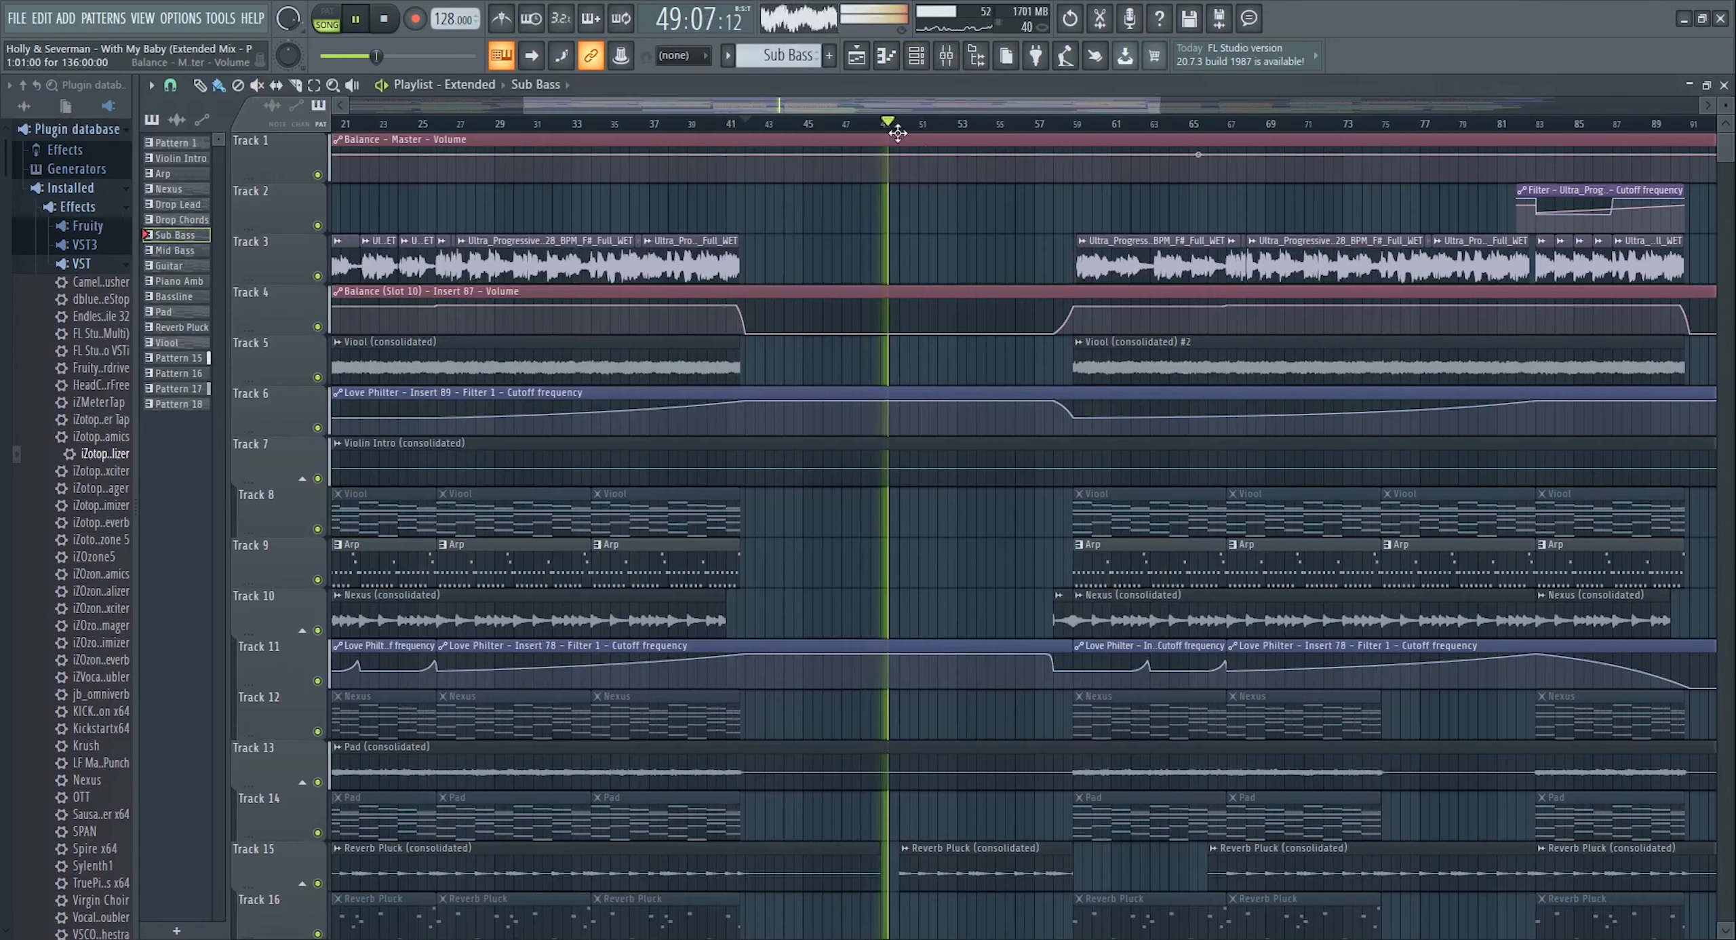
- Examine the drop arrangement around bars 42 to 57 across the playlist tracks during playback
scroll(898, 121, up, 2)
drag(915, 102, 909, 100)
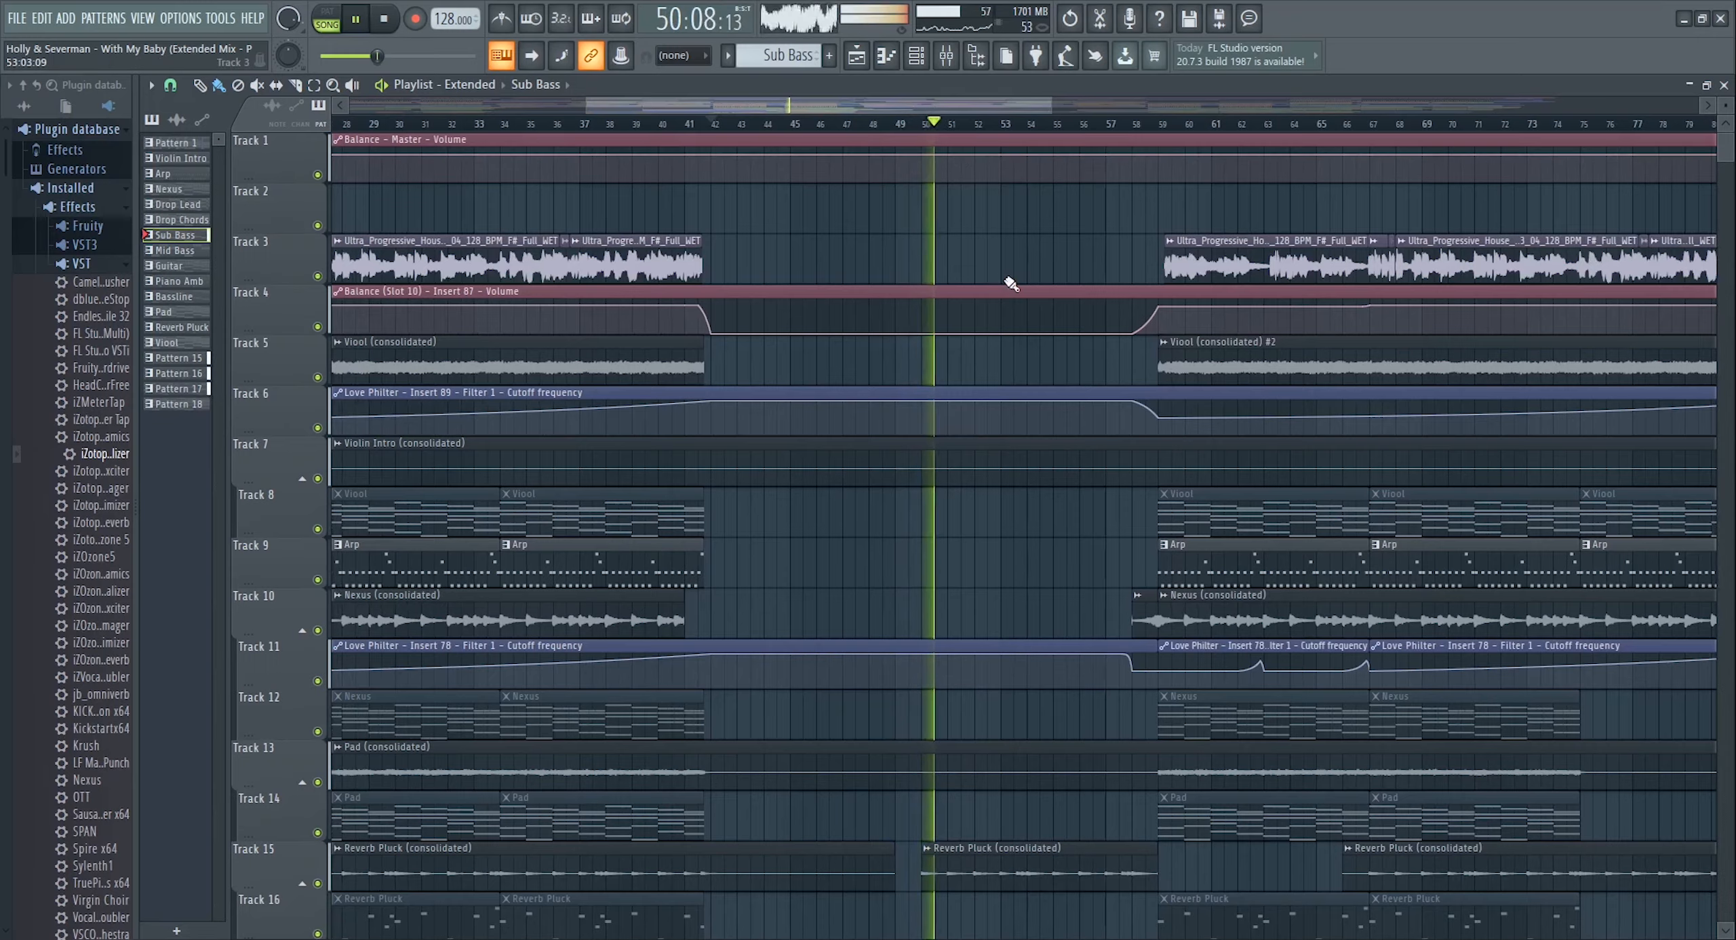
scroll(1011, 279, down, 6)
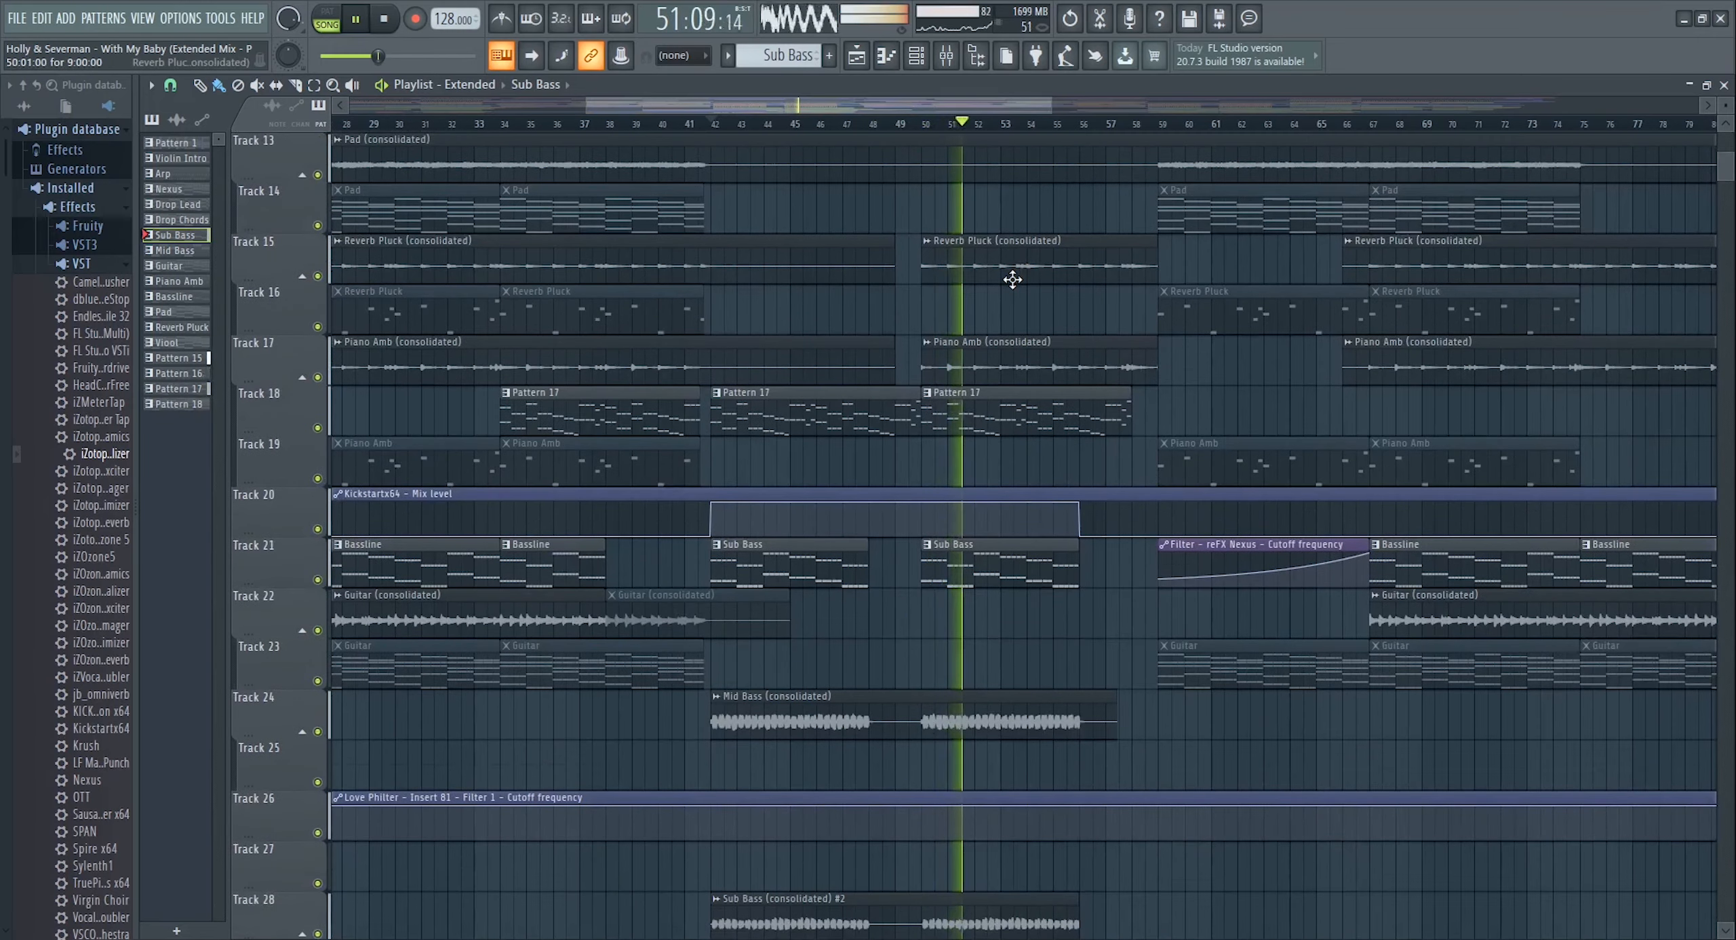
scroll(1013, 279, down, 6)
scroll(1020, 283, down, 3)
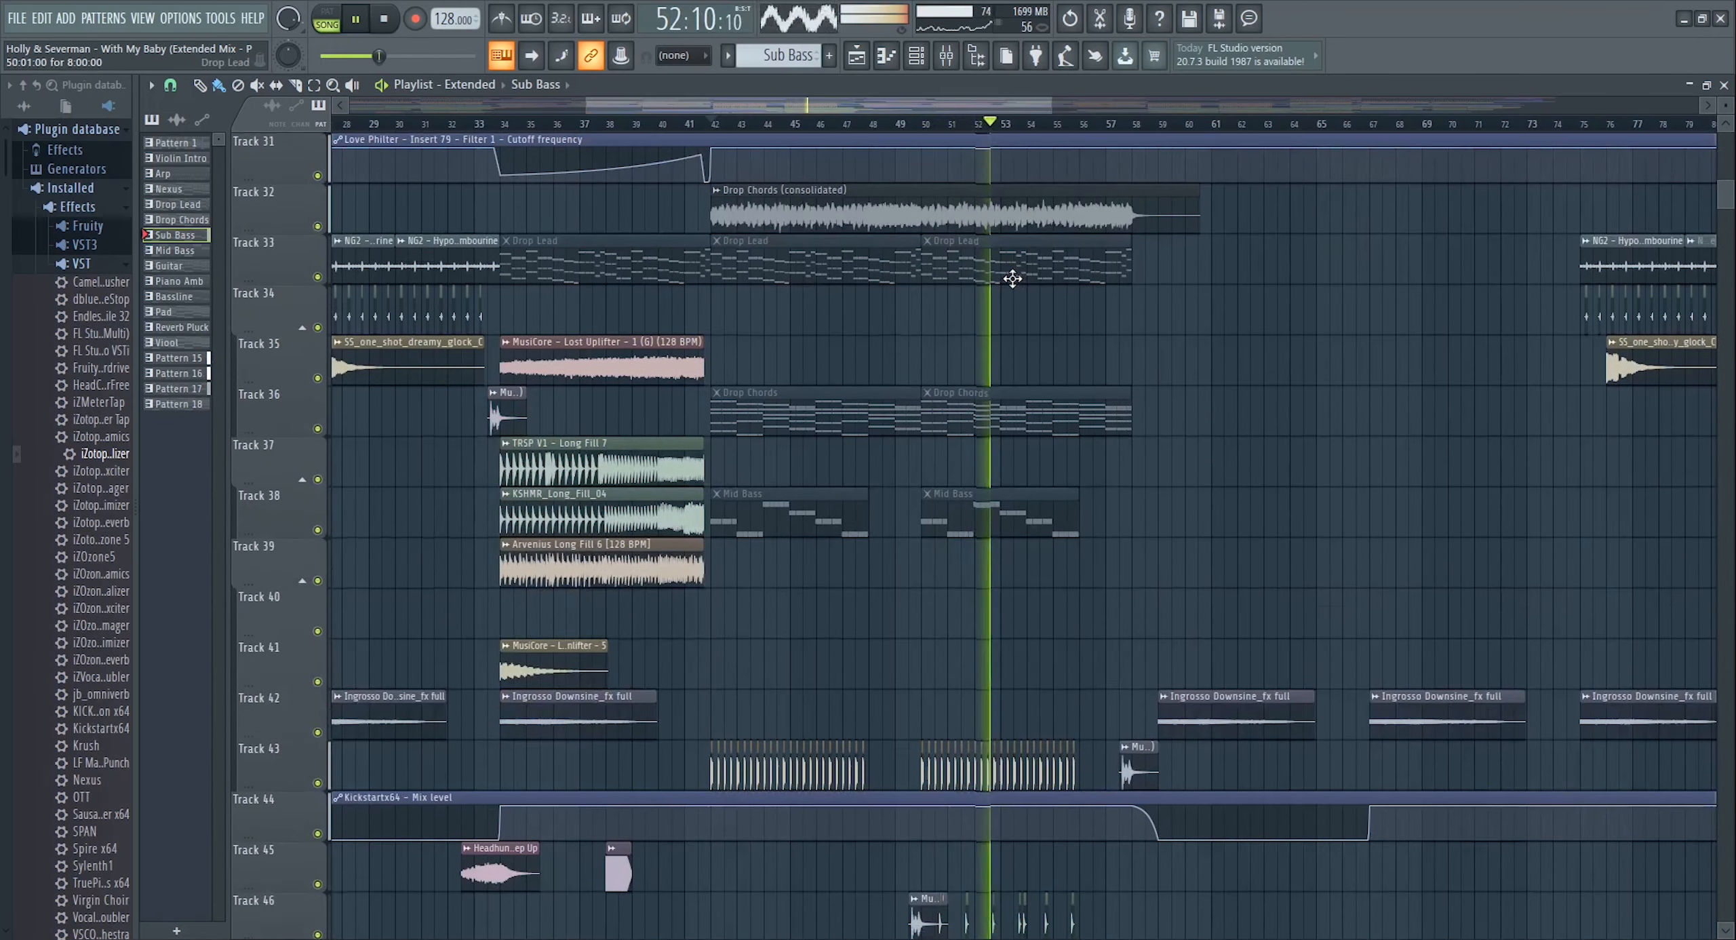
scroll(1022, 286, down, 3)
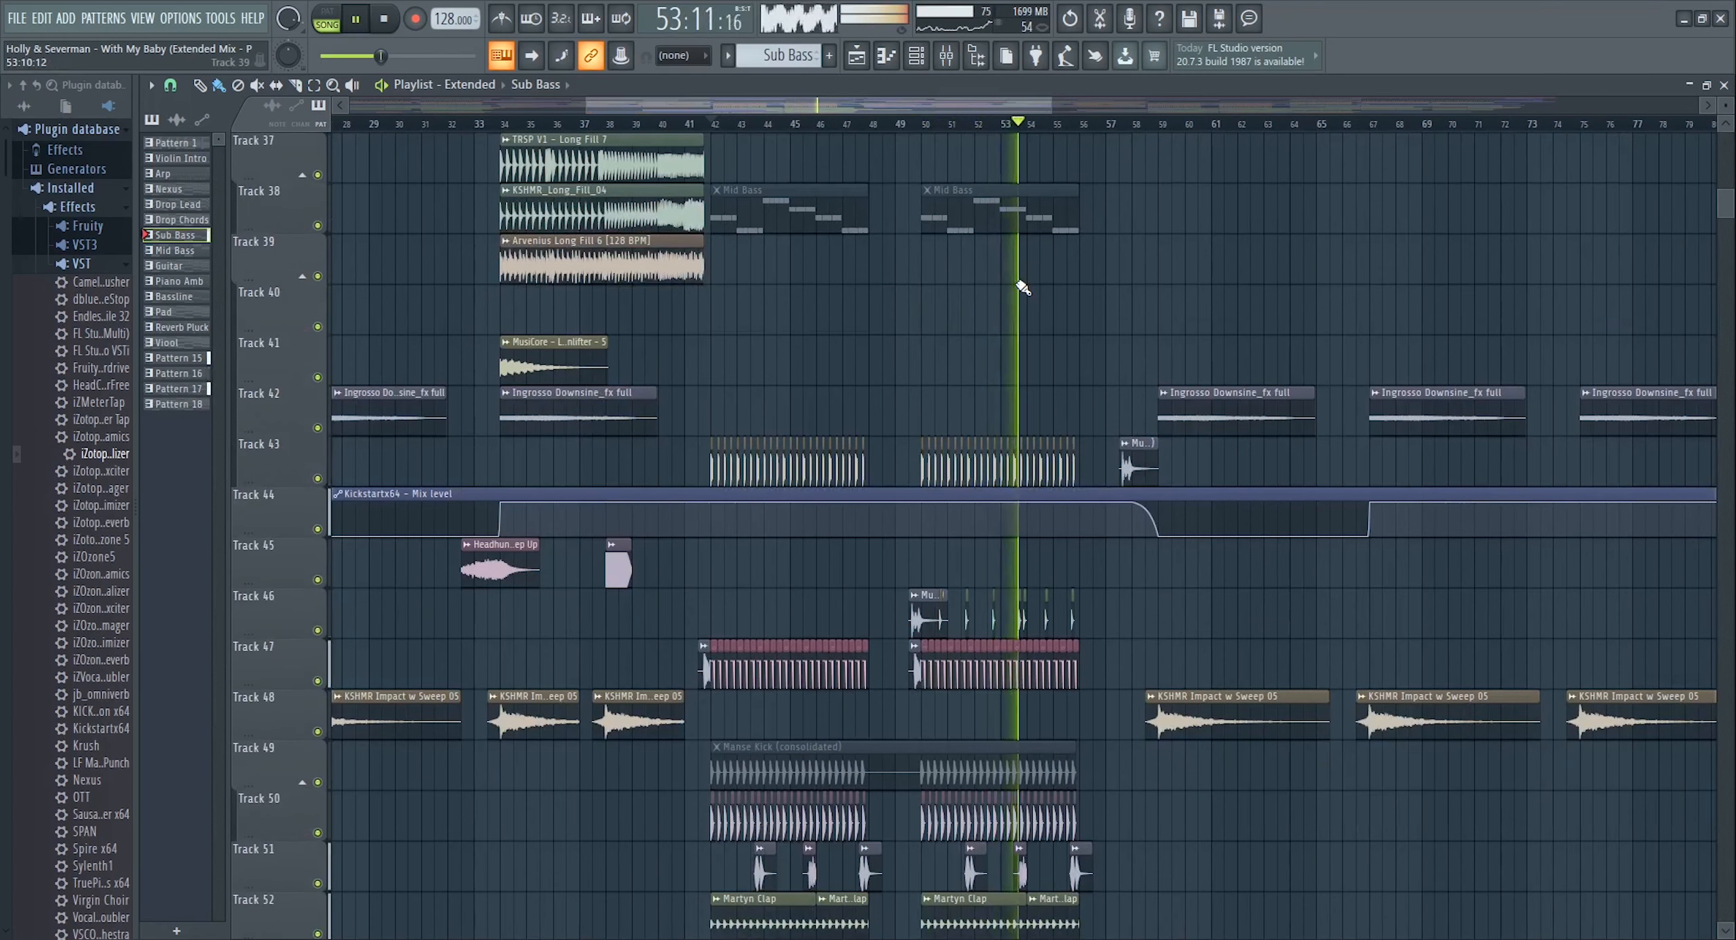
scroll(1020, 287, down, 3)
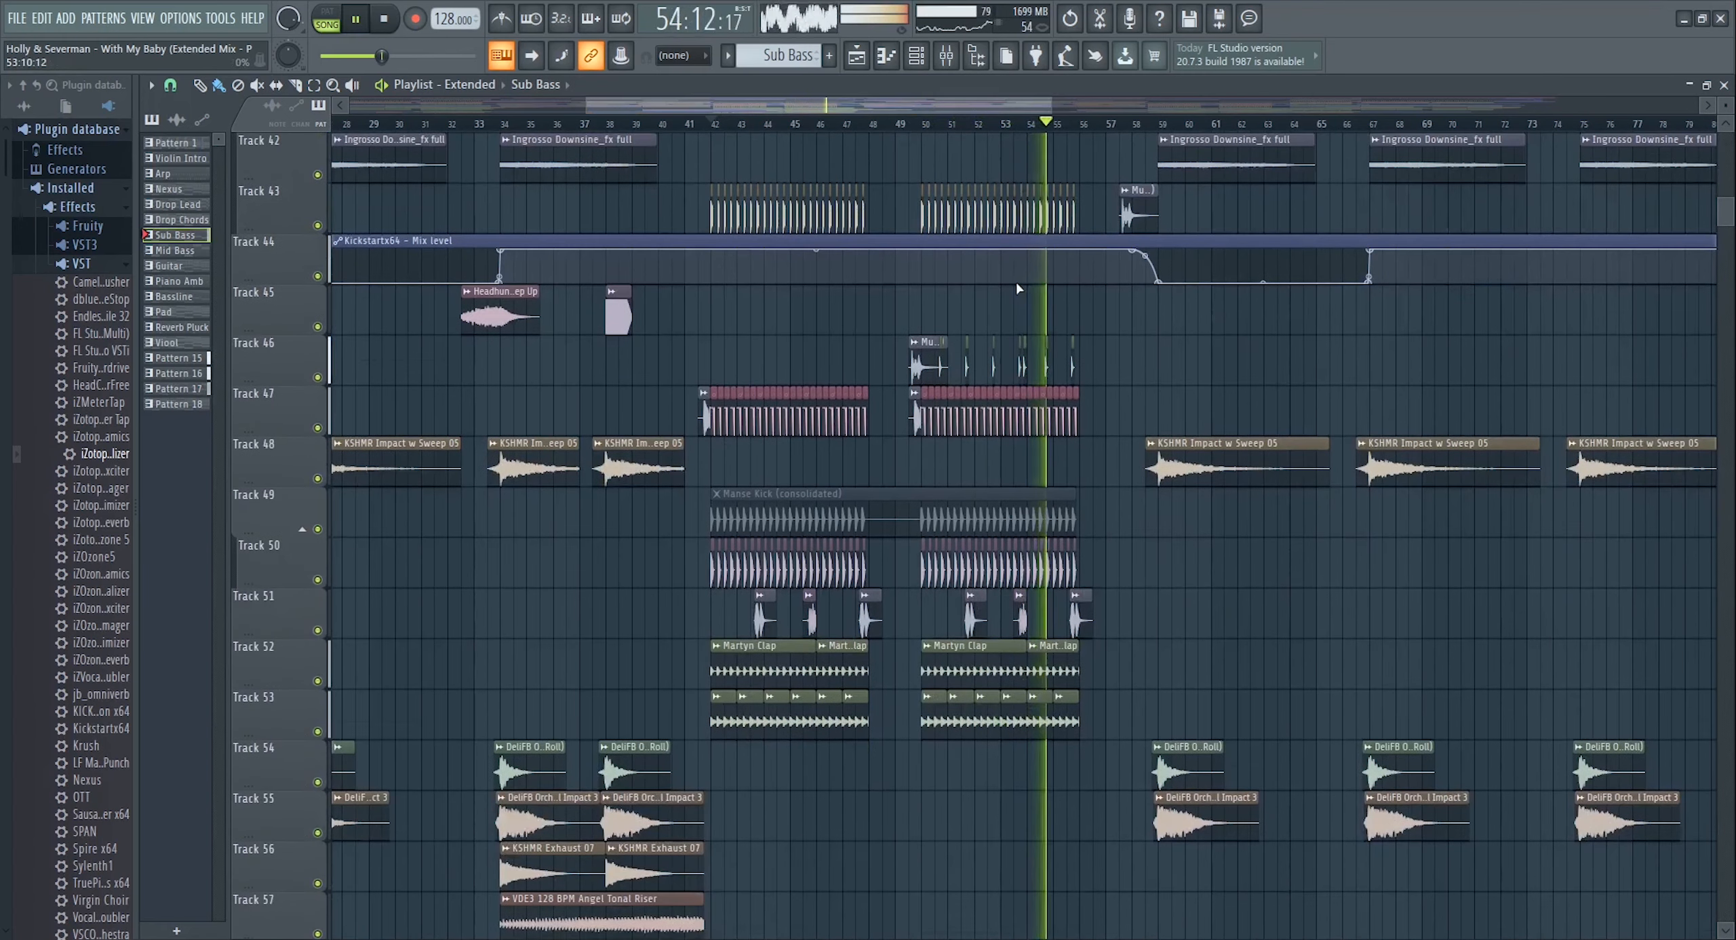
scroll(1016, 288, down, 3)
scroll(1018, 283, down, 4)
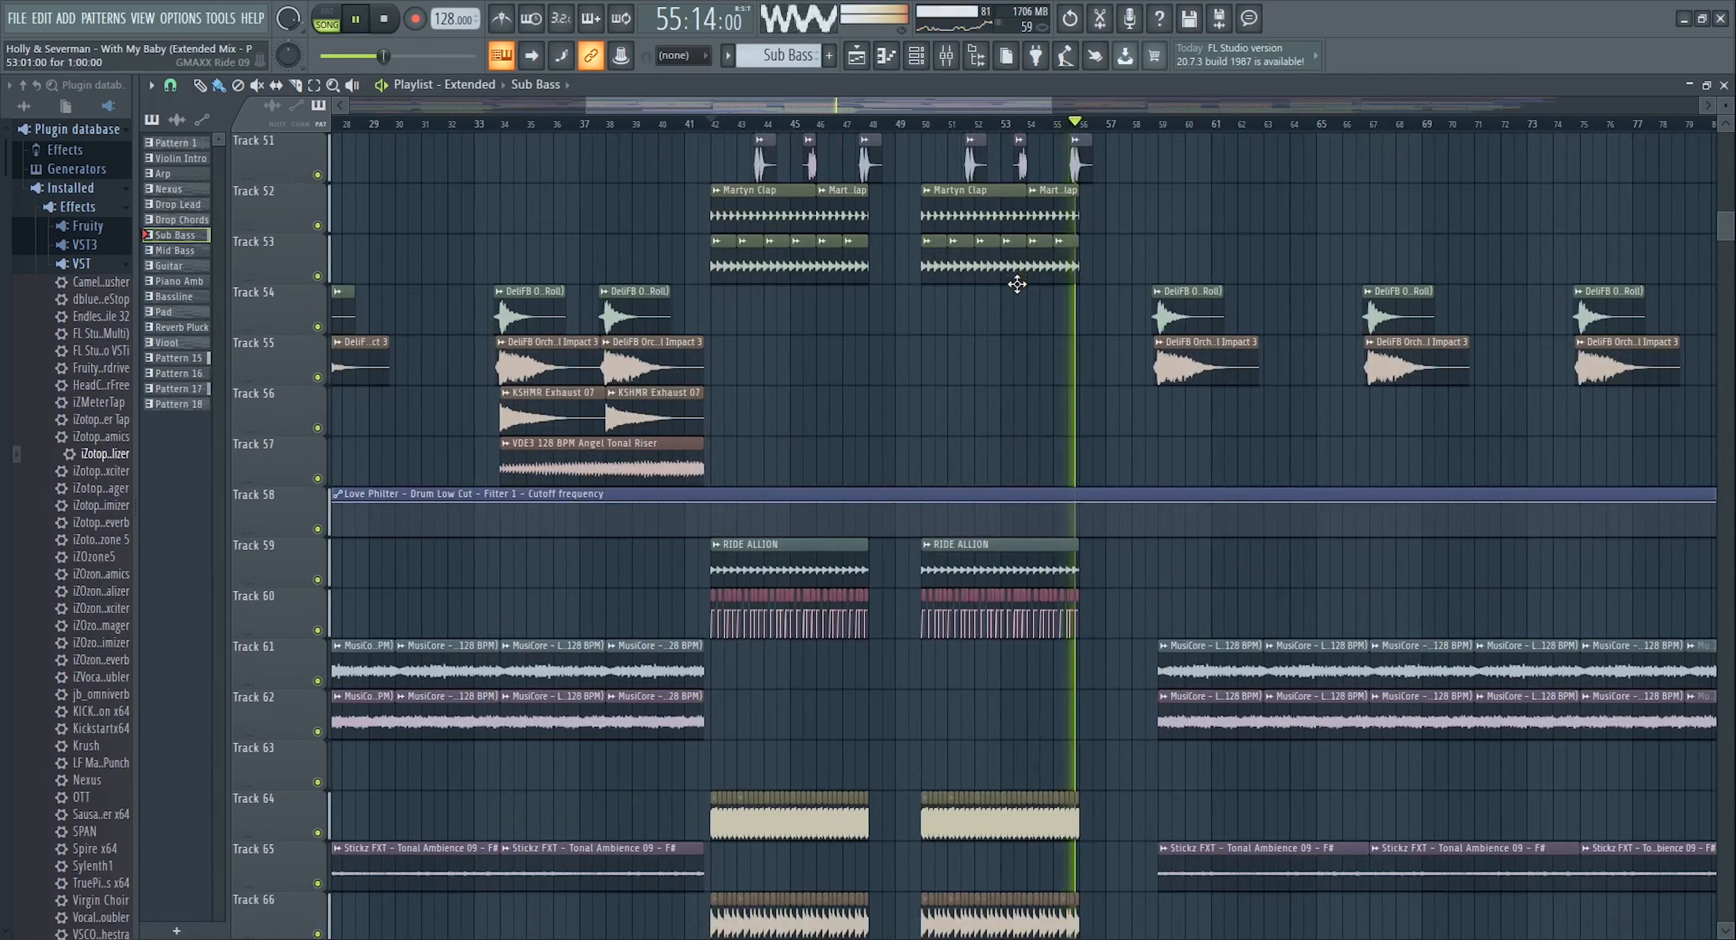
scroll(1021, 286, up, 7)
scroll(1024, 289, up, 3)
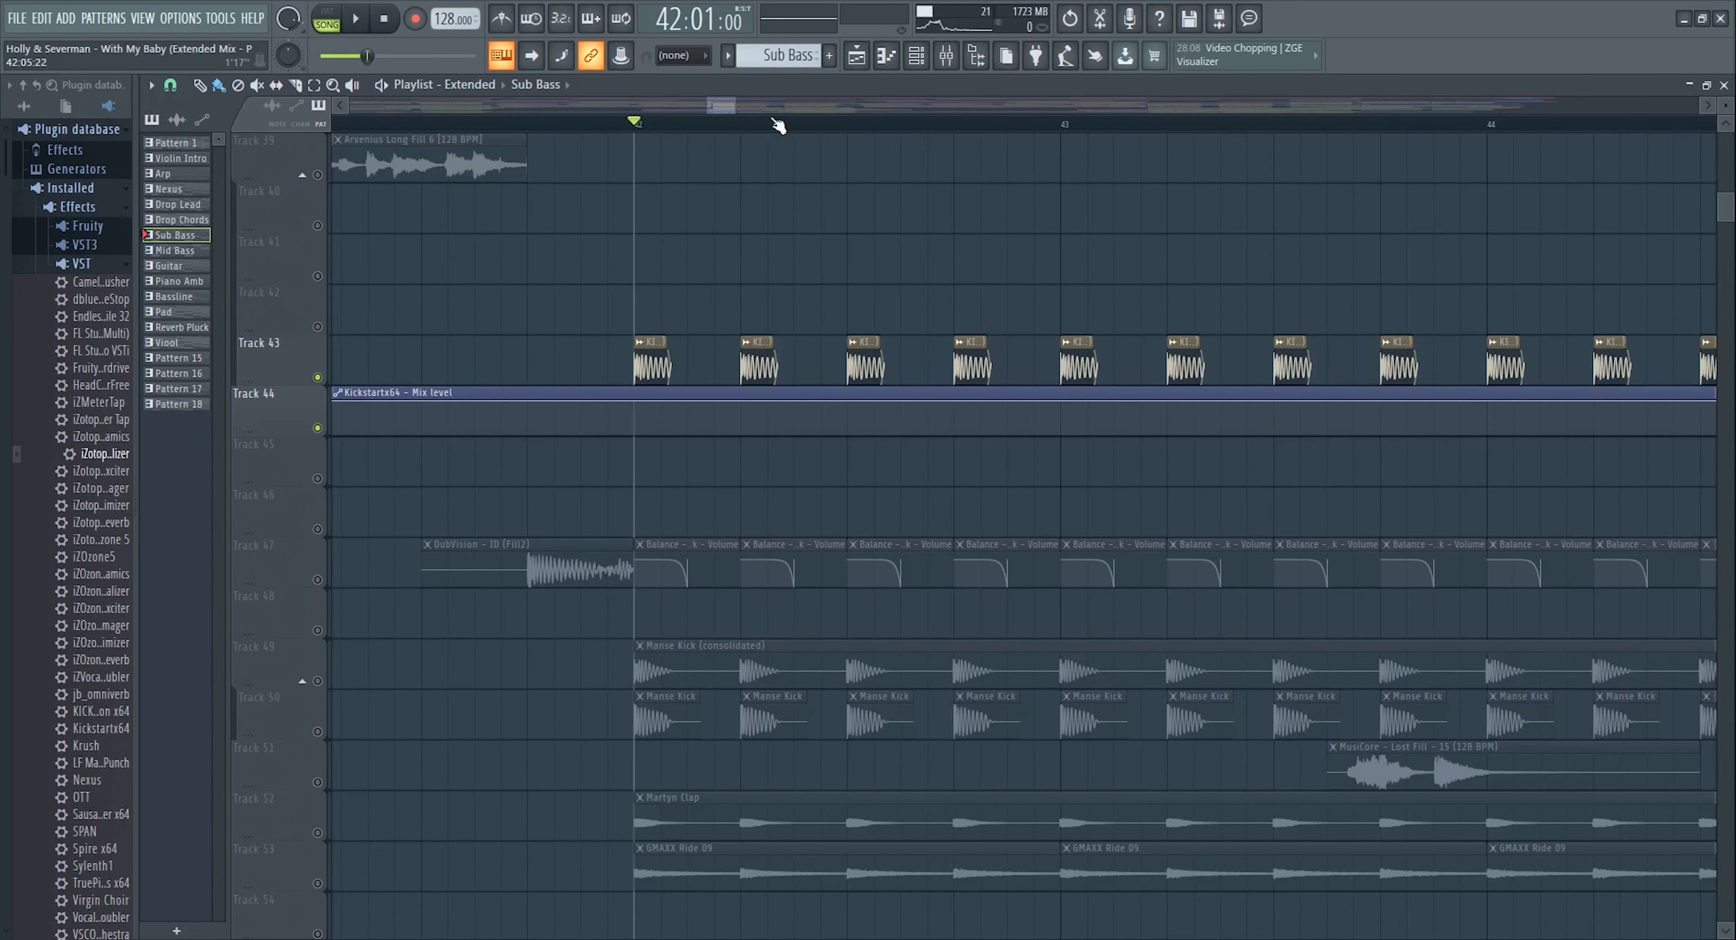
- Play the soloed kick clips on Track 43 and open Fruity parametric EQ 2 on mixer Insert 86
scroll(778, 126, down, 1)
drag(721, 109, 726, 107)
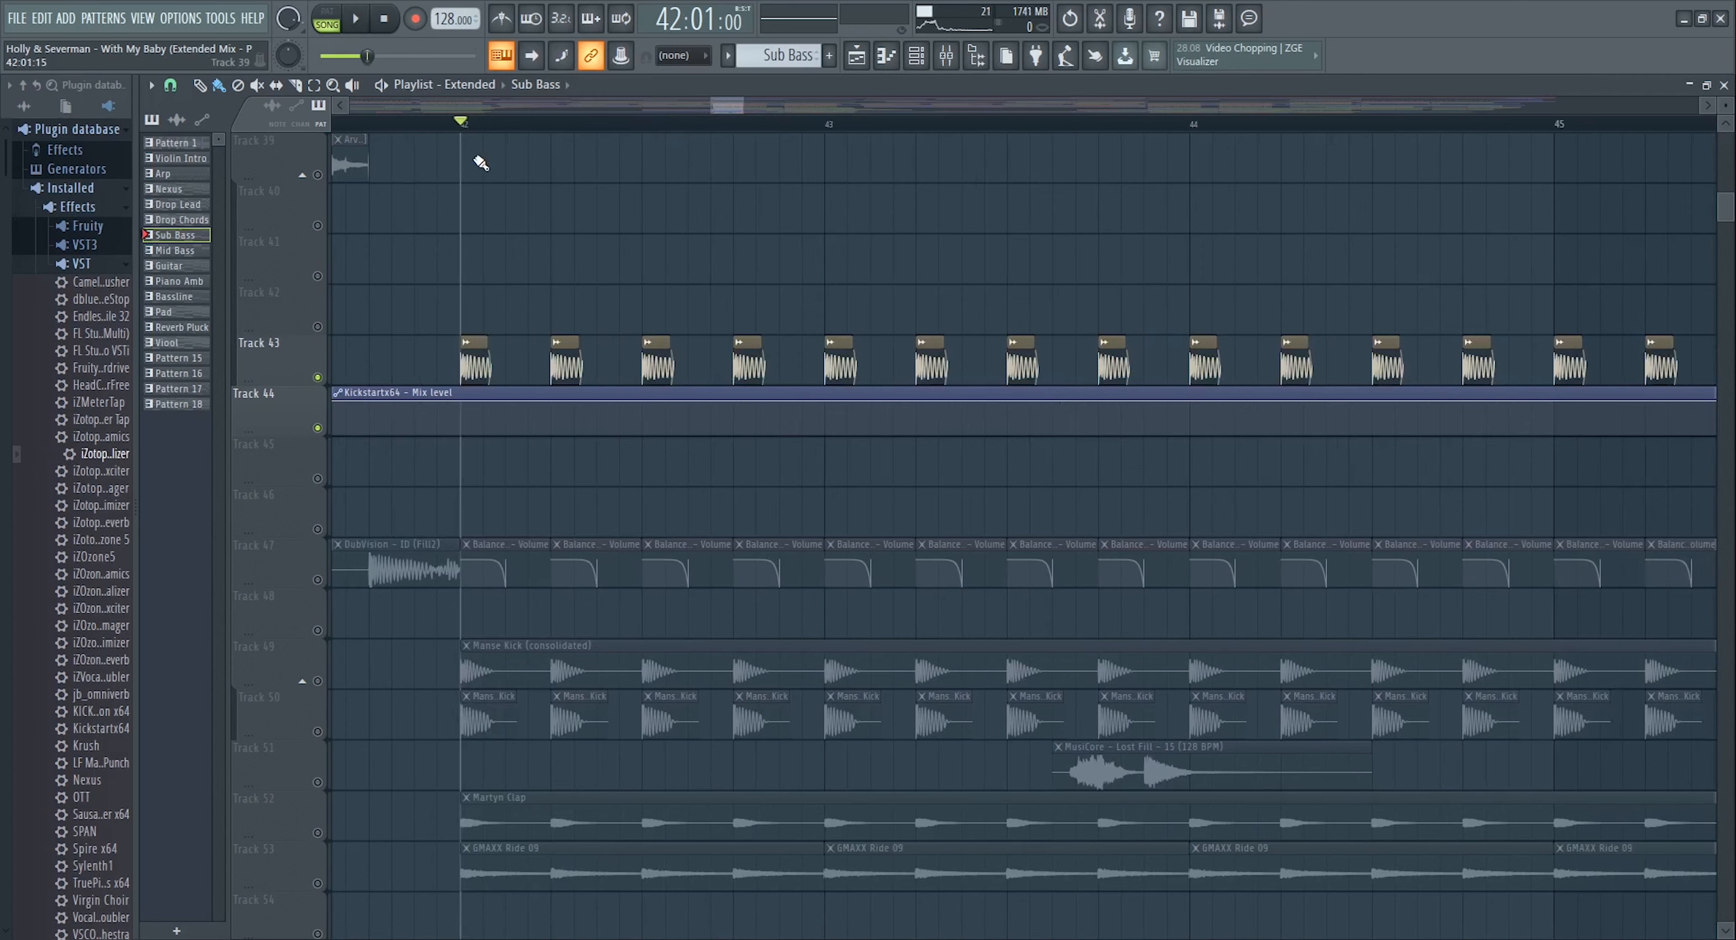
key(space)
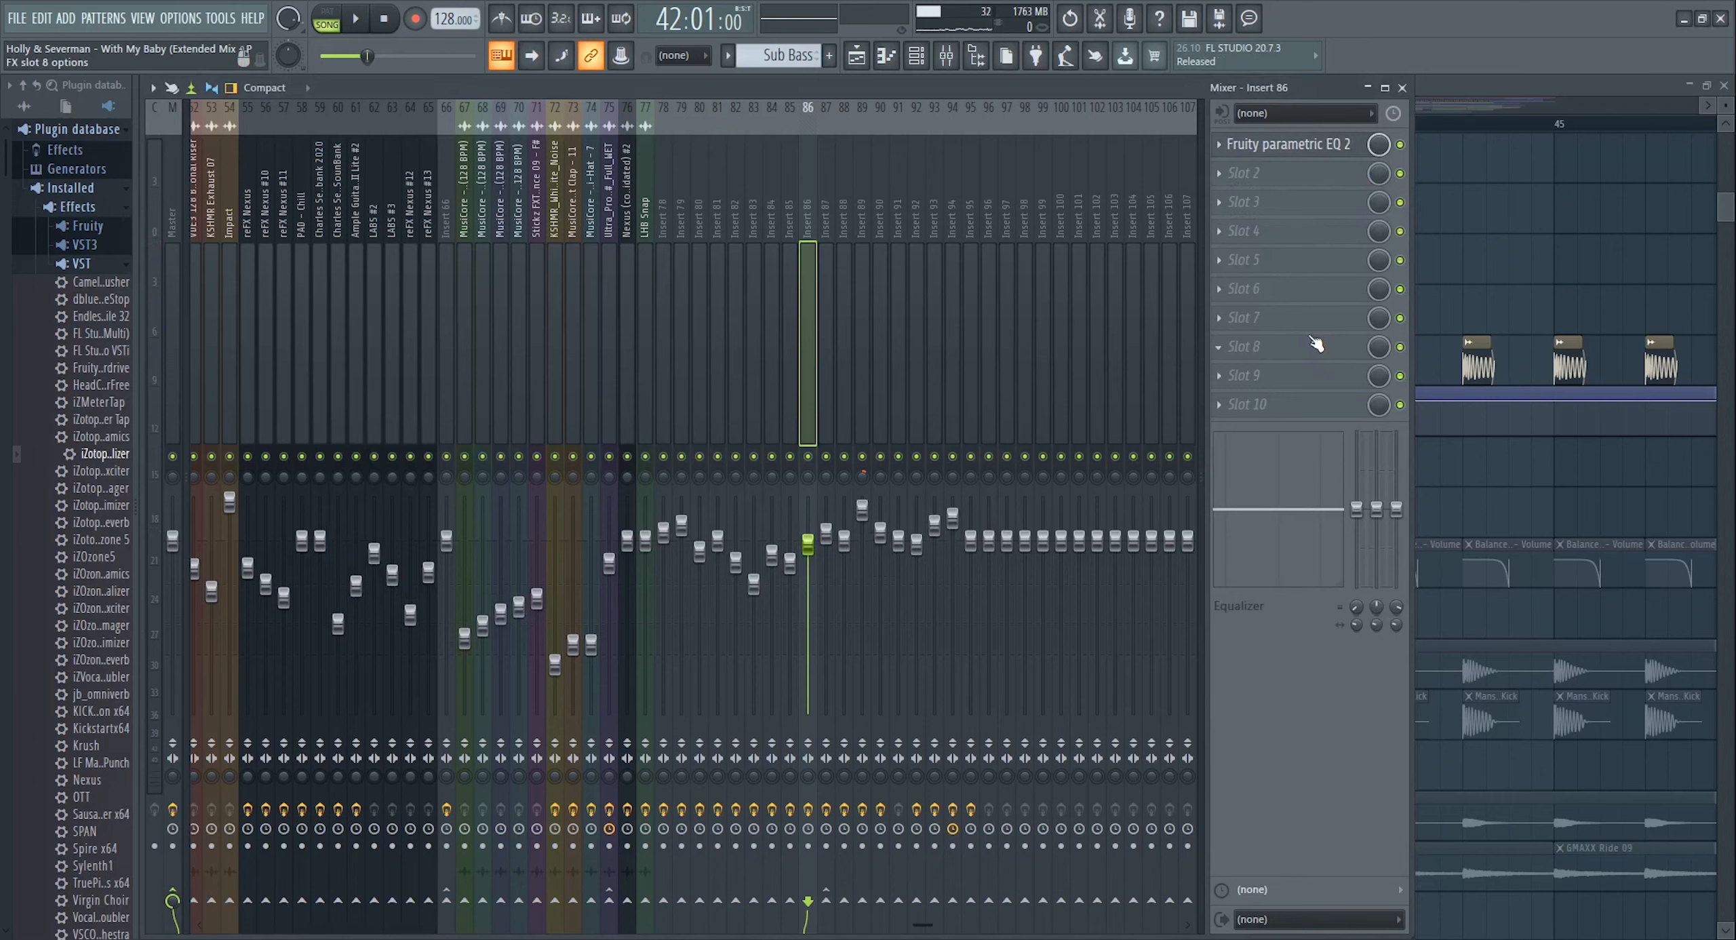
click(1288, 146)
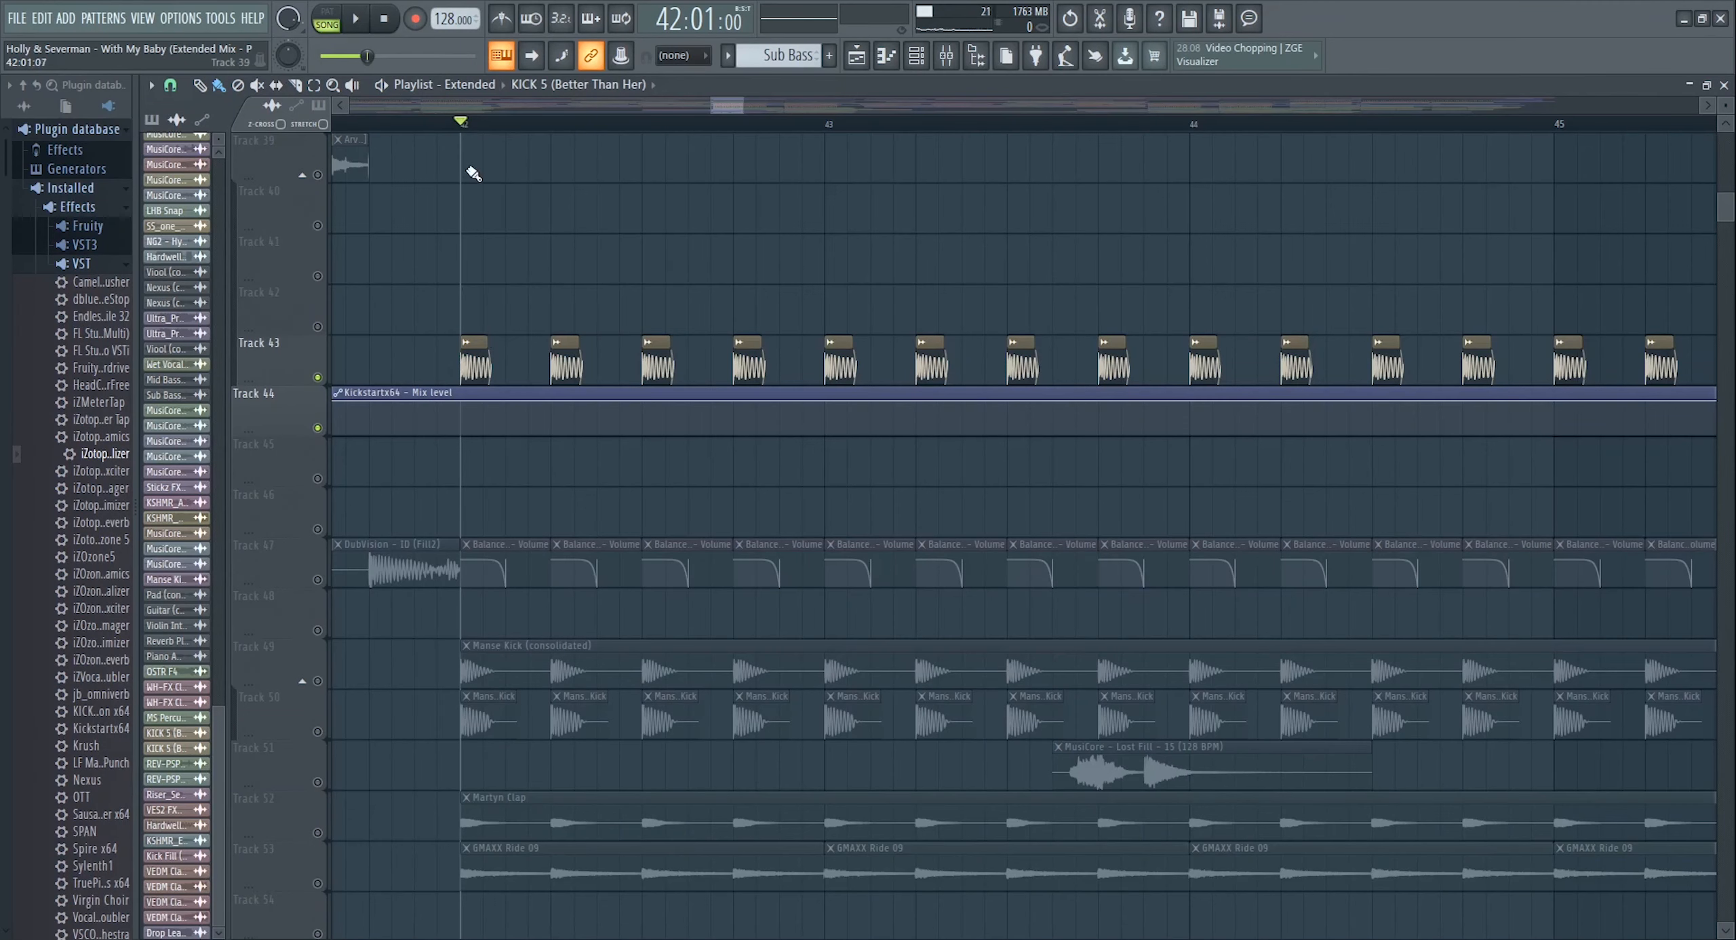
- Solo the Sub Bass pattern on Track 21 and play it from bar 42
scroll(487, 128, up, 1)
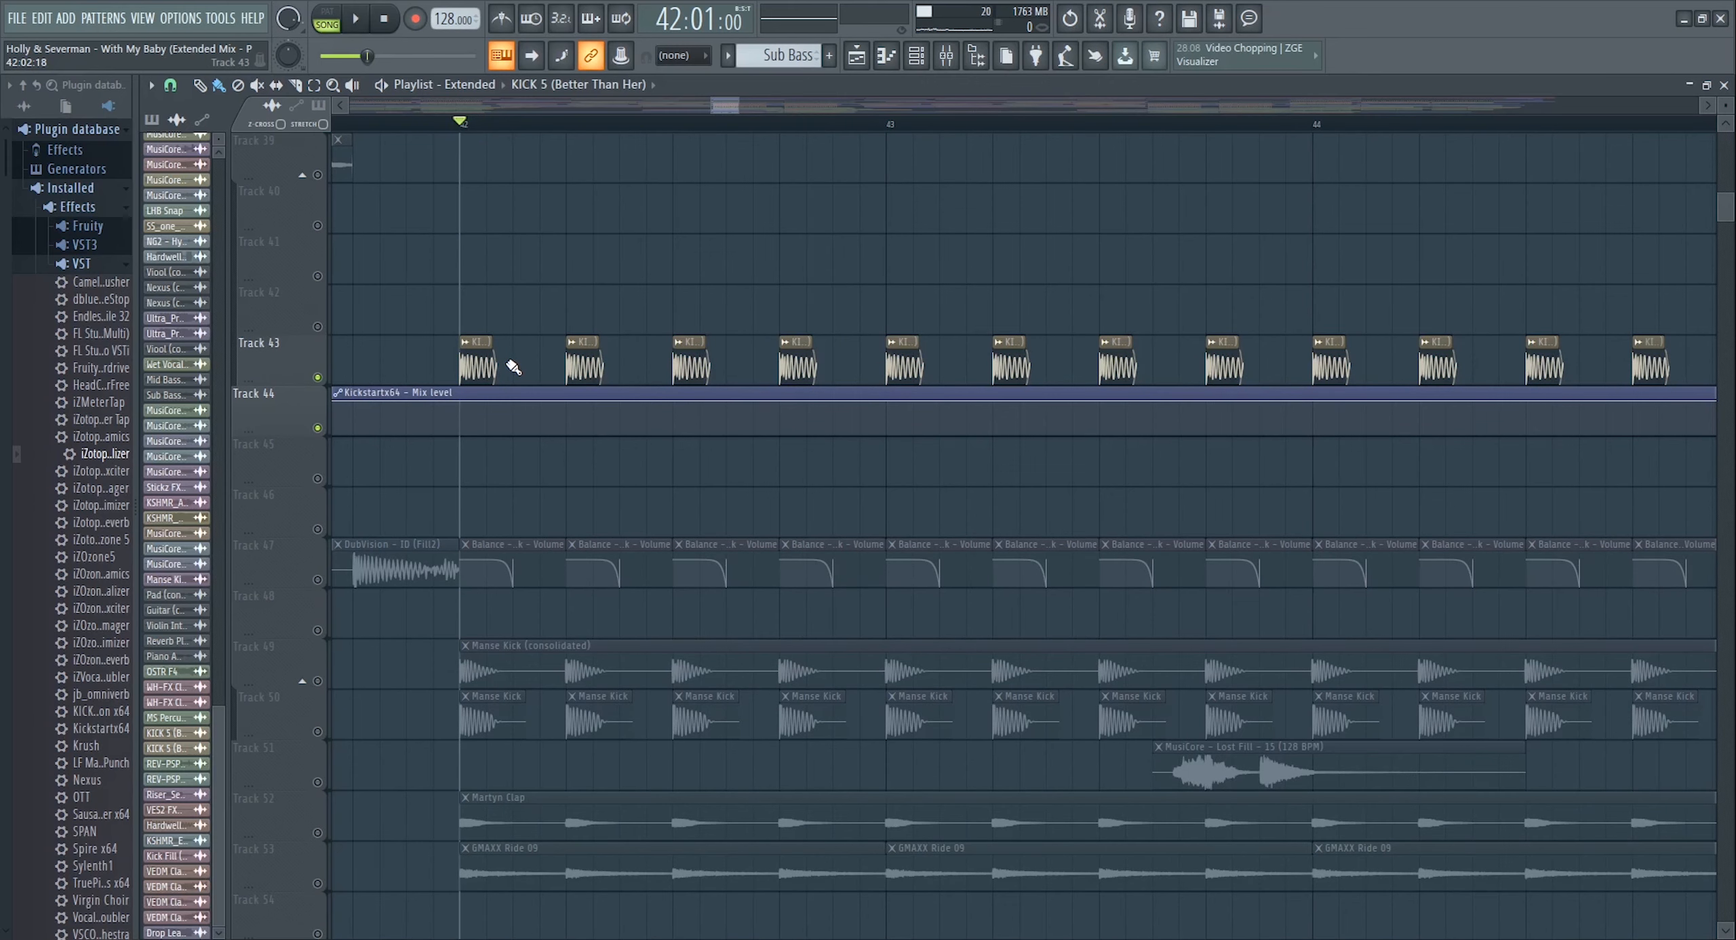
scroll(543, 373, up, 9)
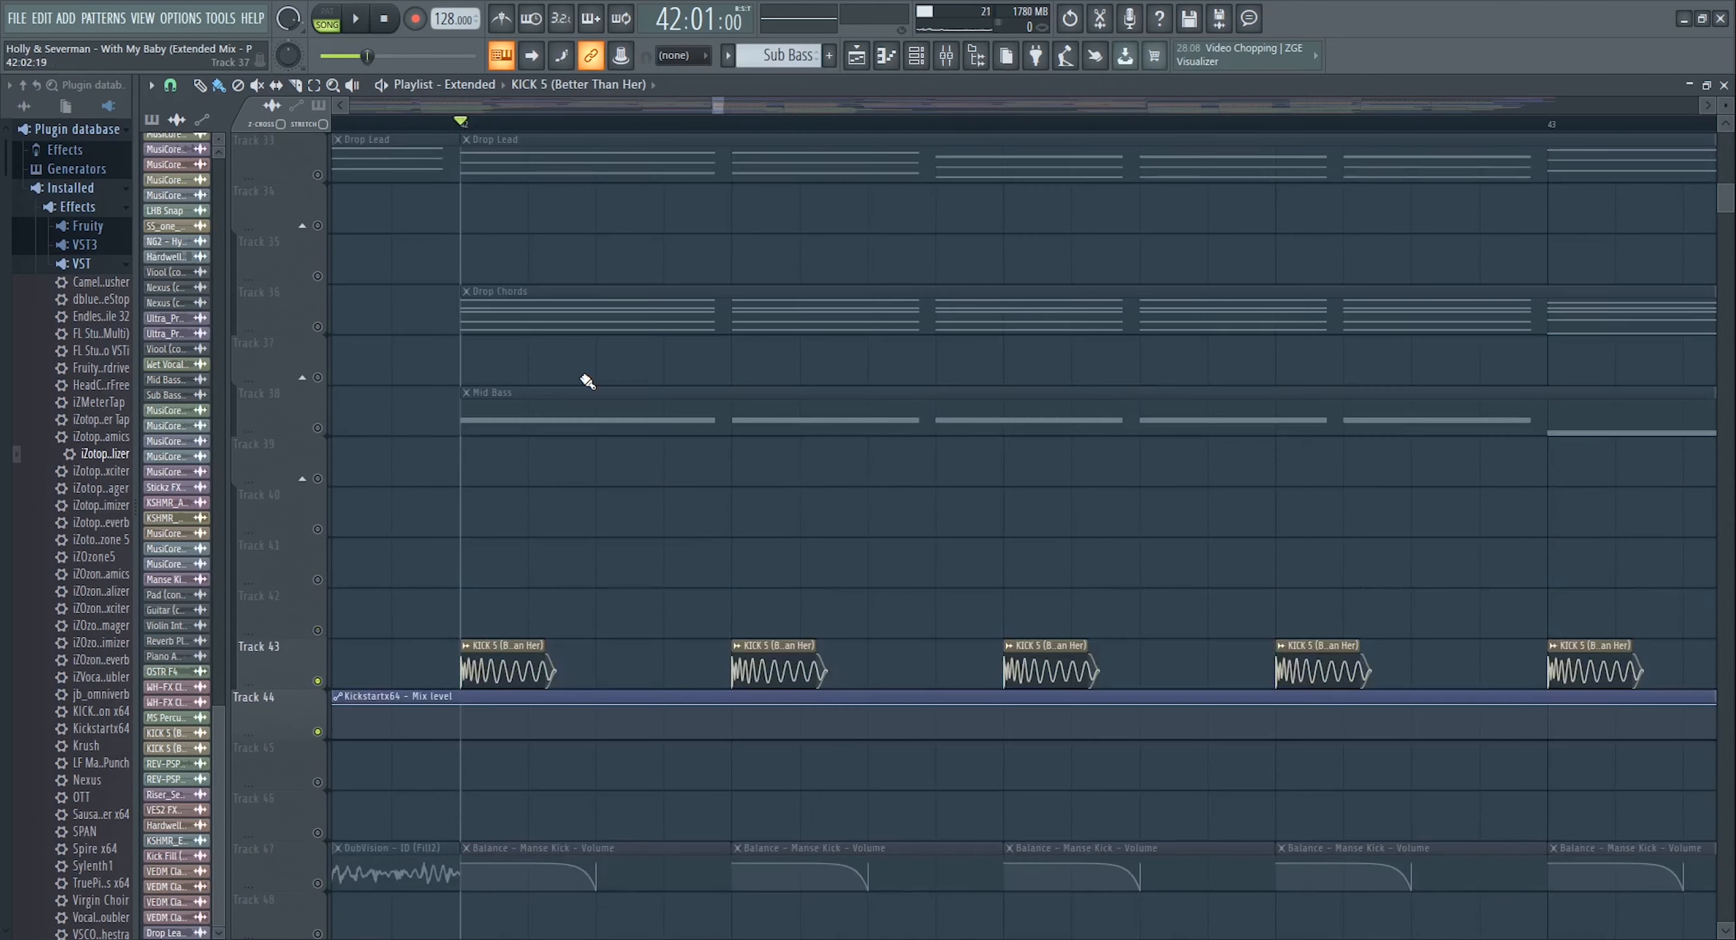
scroll(543, 413, up, 3)
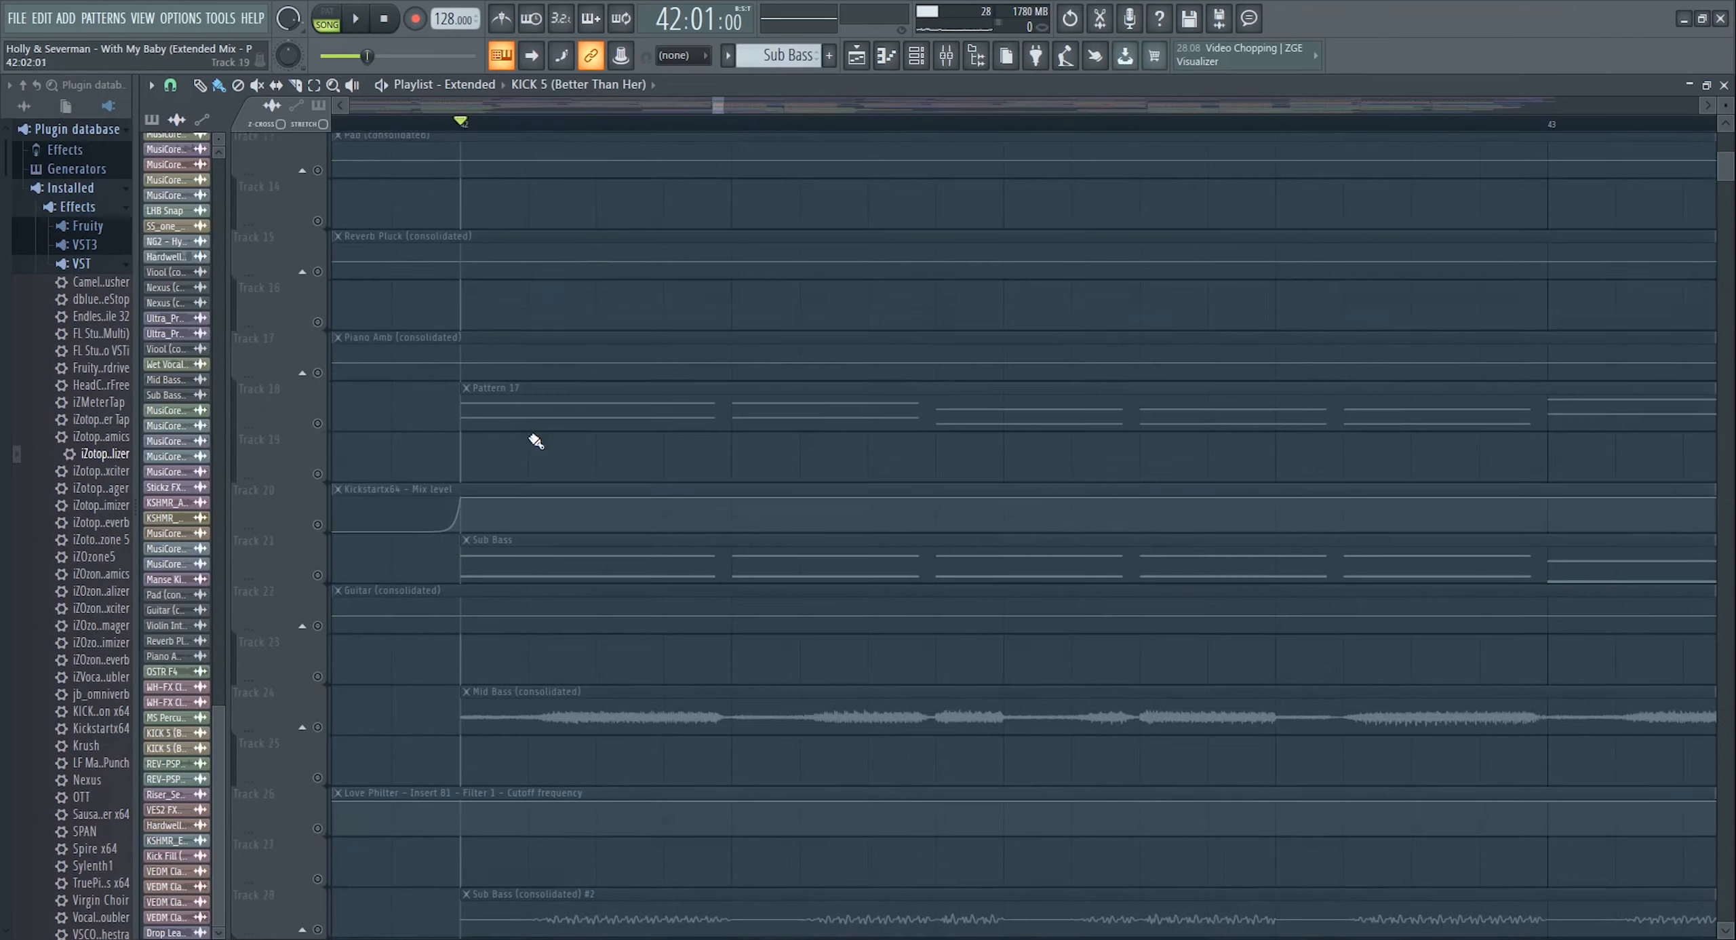
scroll(543, 563, down, 10)
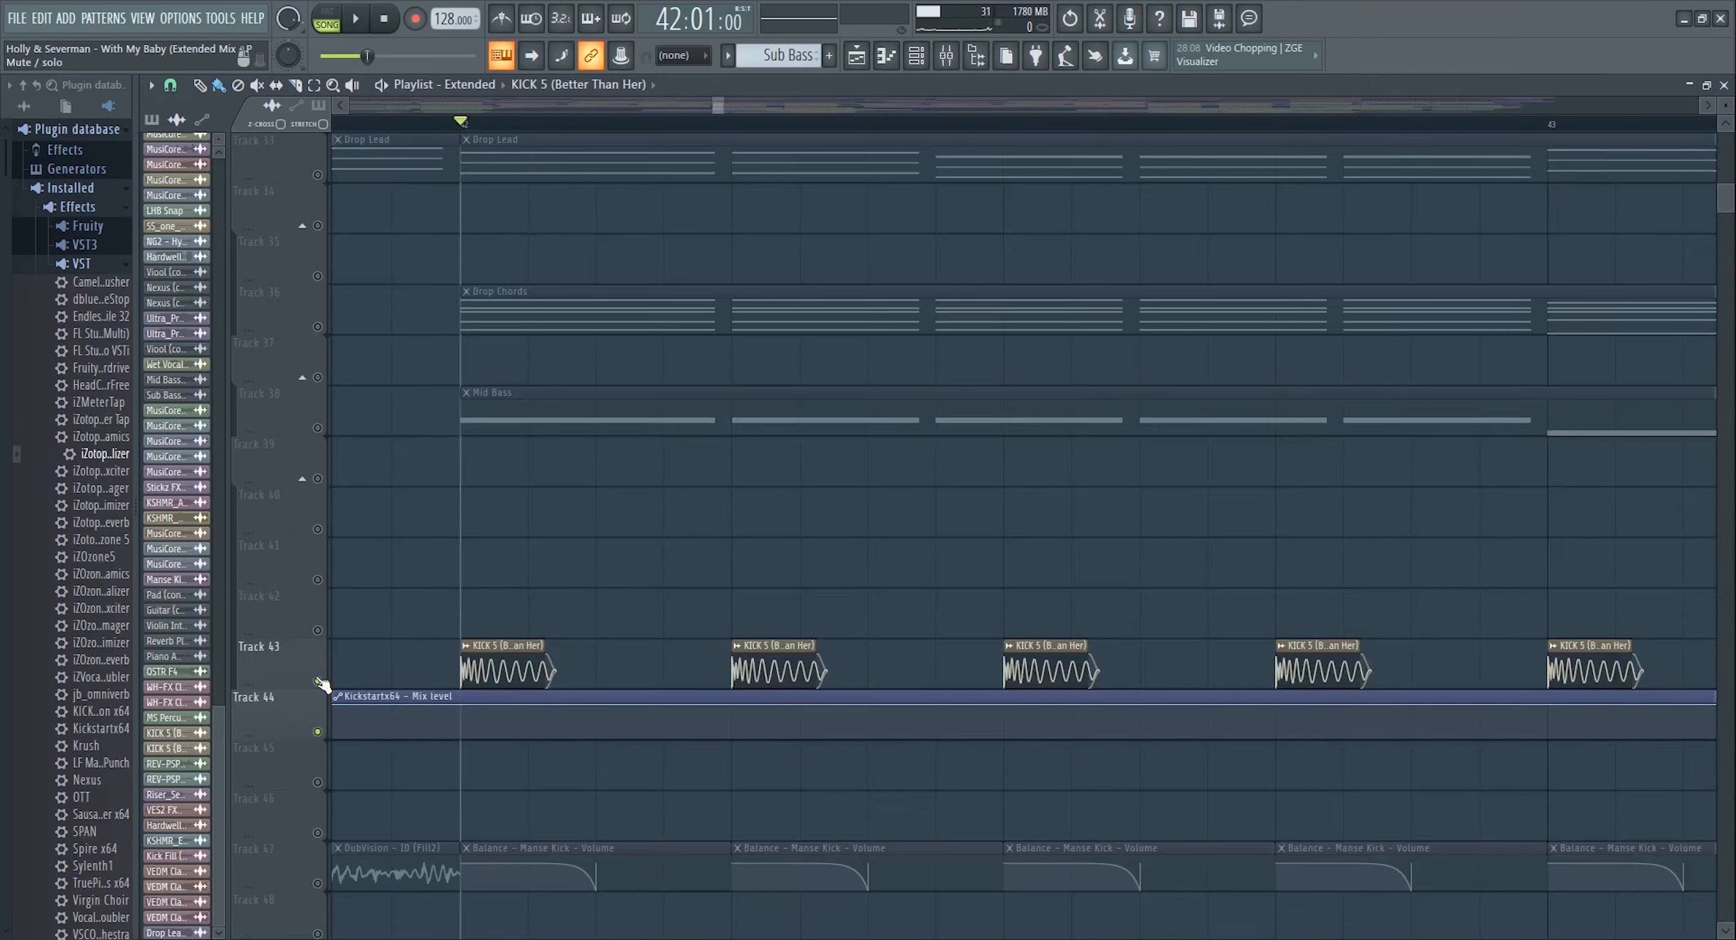
scroll(692, 509, up, 11)
key(space)
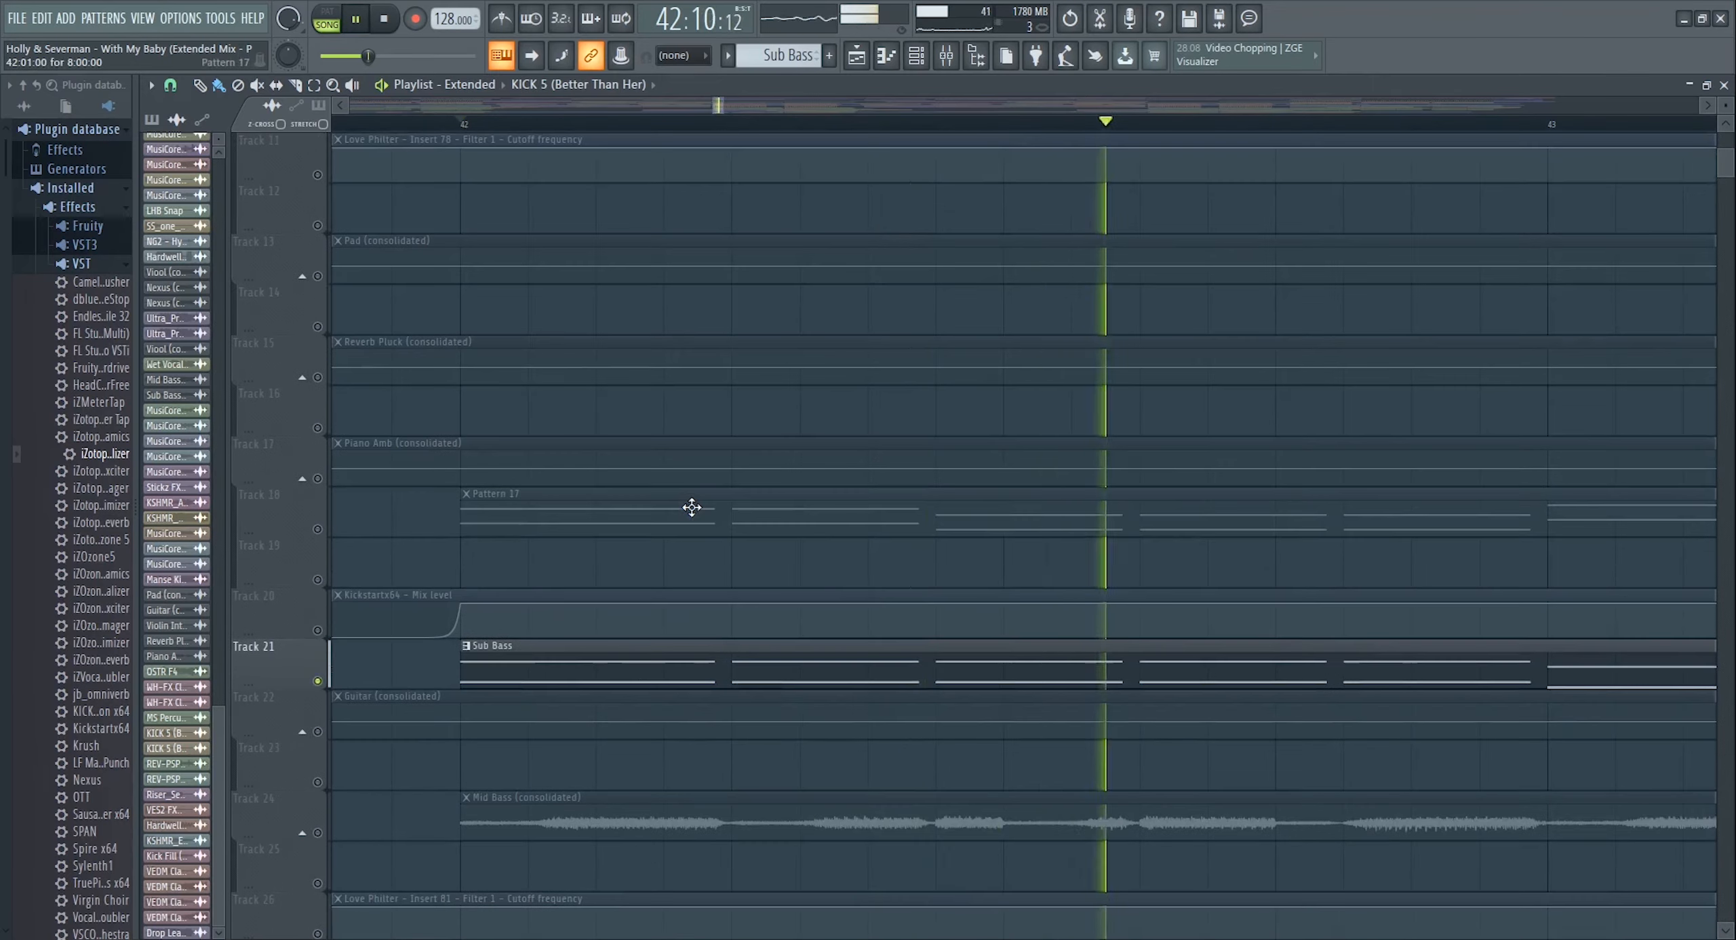
scroll(692, 507, down, 1)
scroll(801, 106, down, 5)
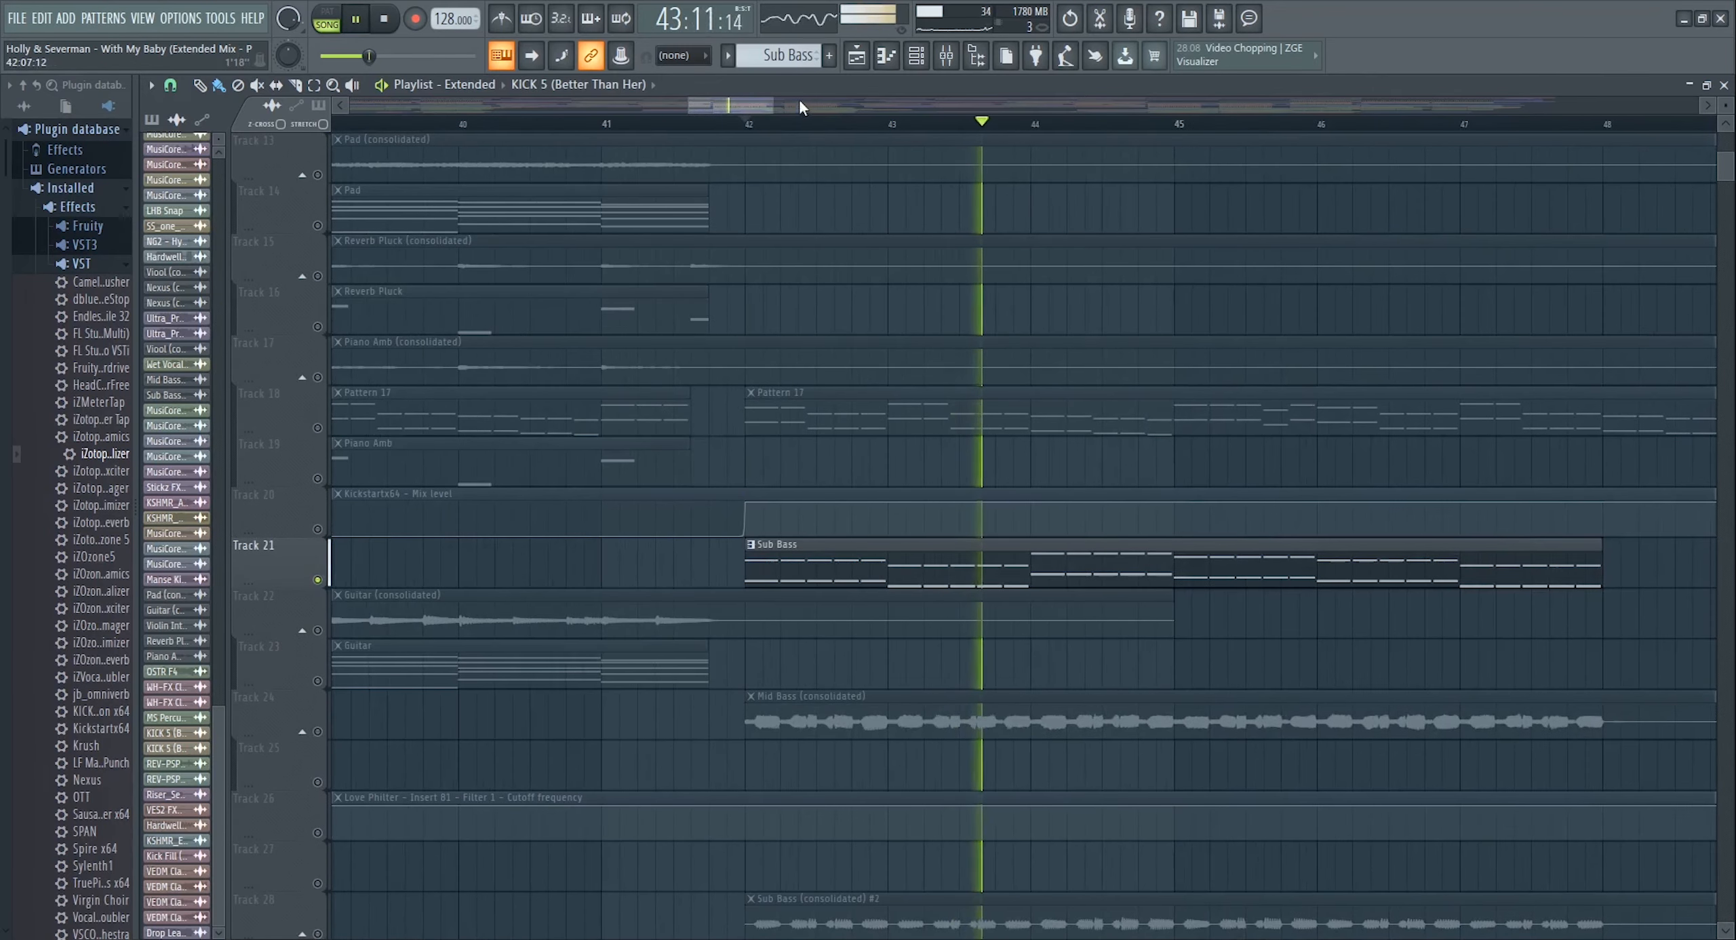
drag(747, 107, 769, 108)
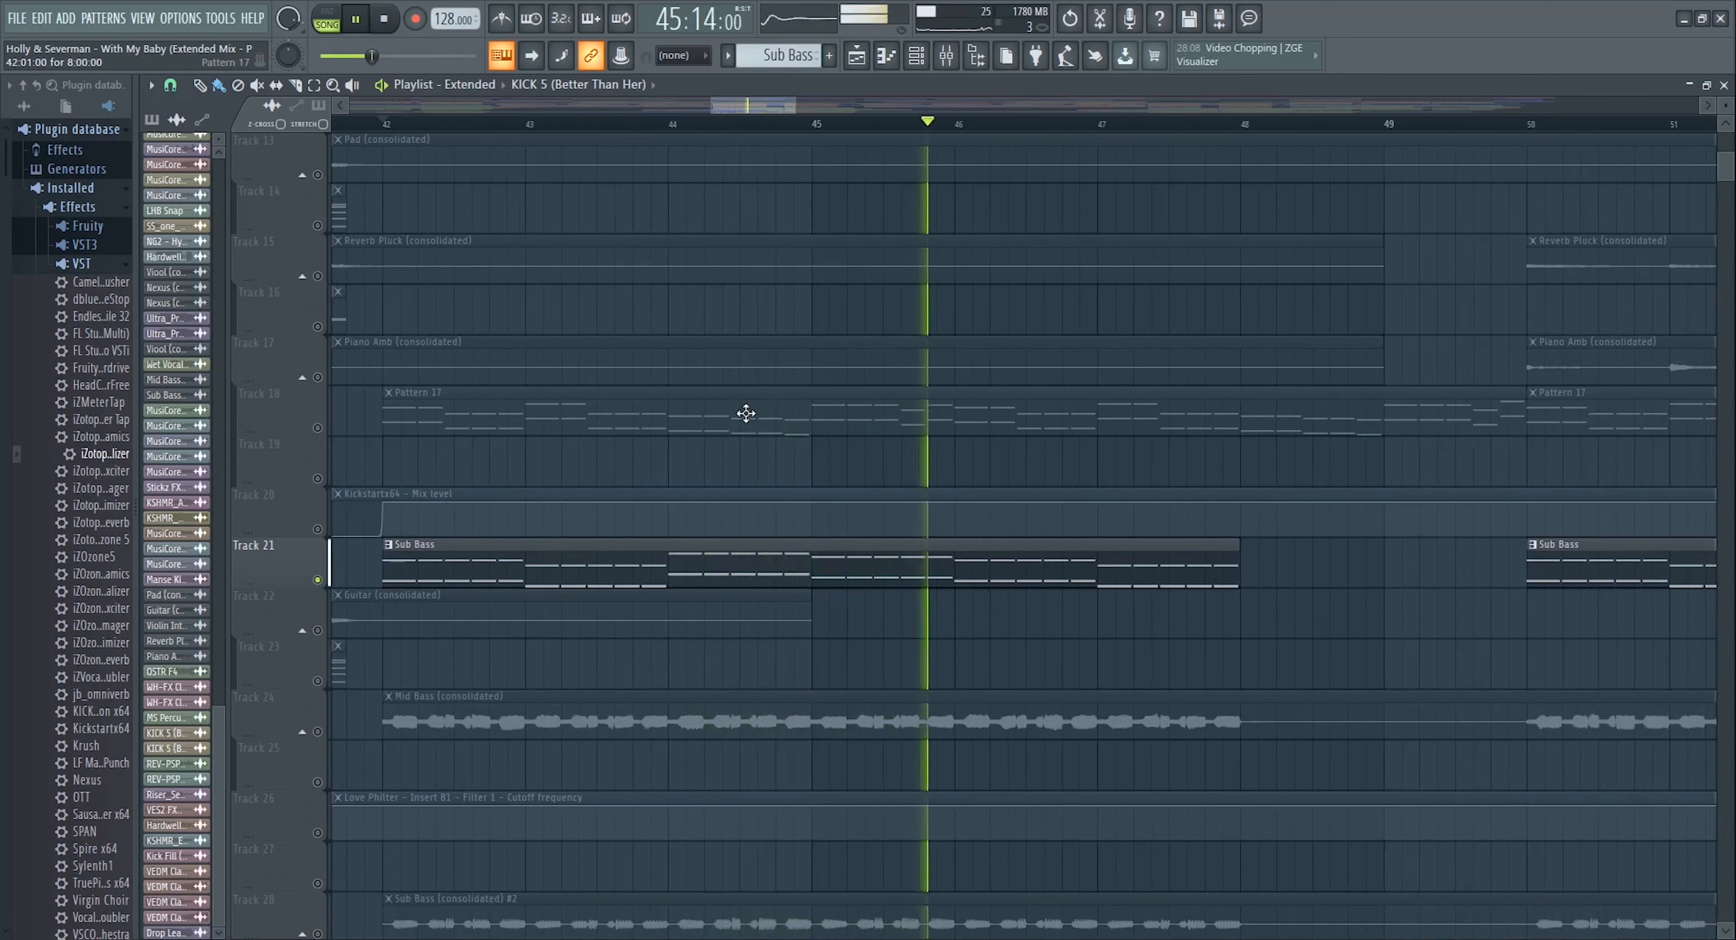
- Stop playback, select the Sub Bass pattern and open its Impulse Bank #8 channel in the channel rack
click(780, 566)
key(space)
click(915, 57)
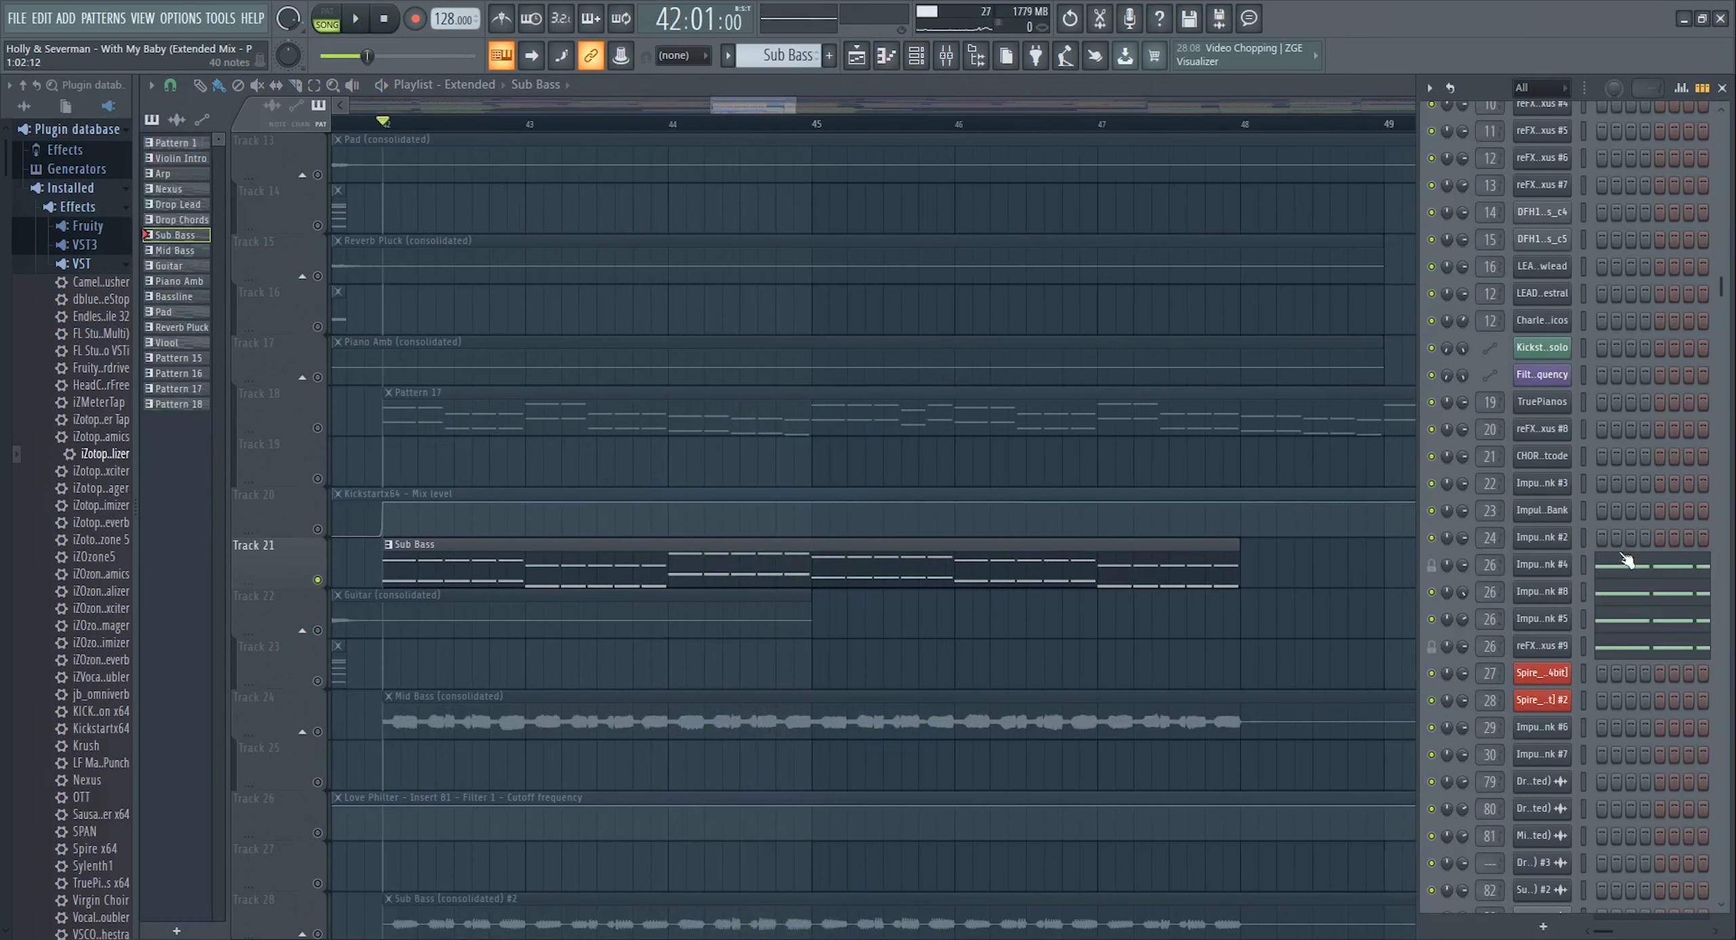
click(1557, 593)
- Audition the Sub Bass layers Impulse Bank #8 and Impulse Bank #5 one at a time, muting the other layer
click(1463, 620)
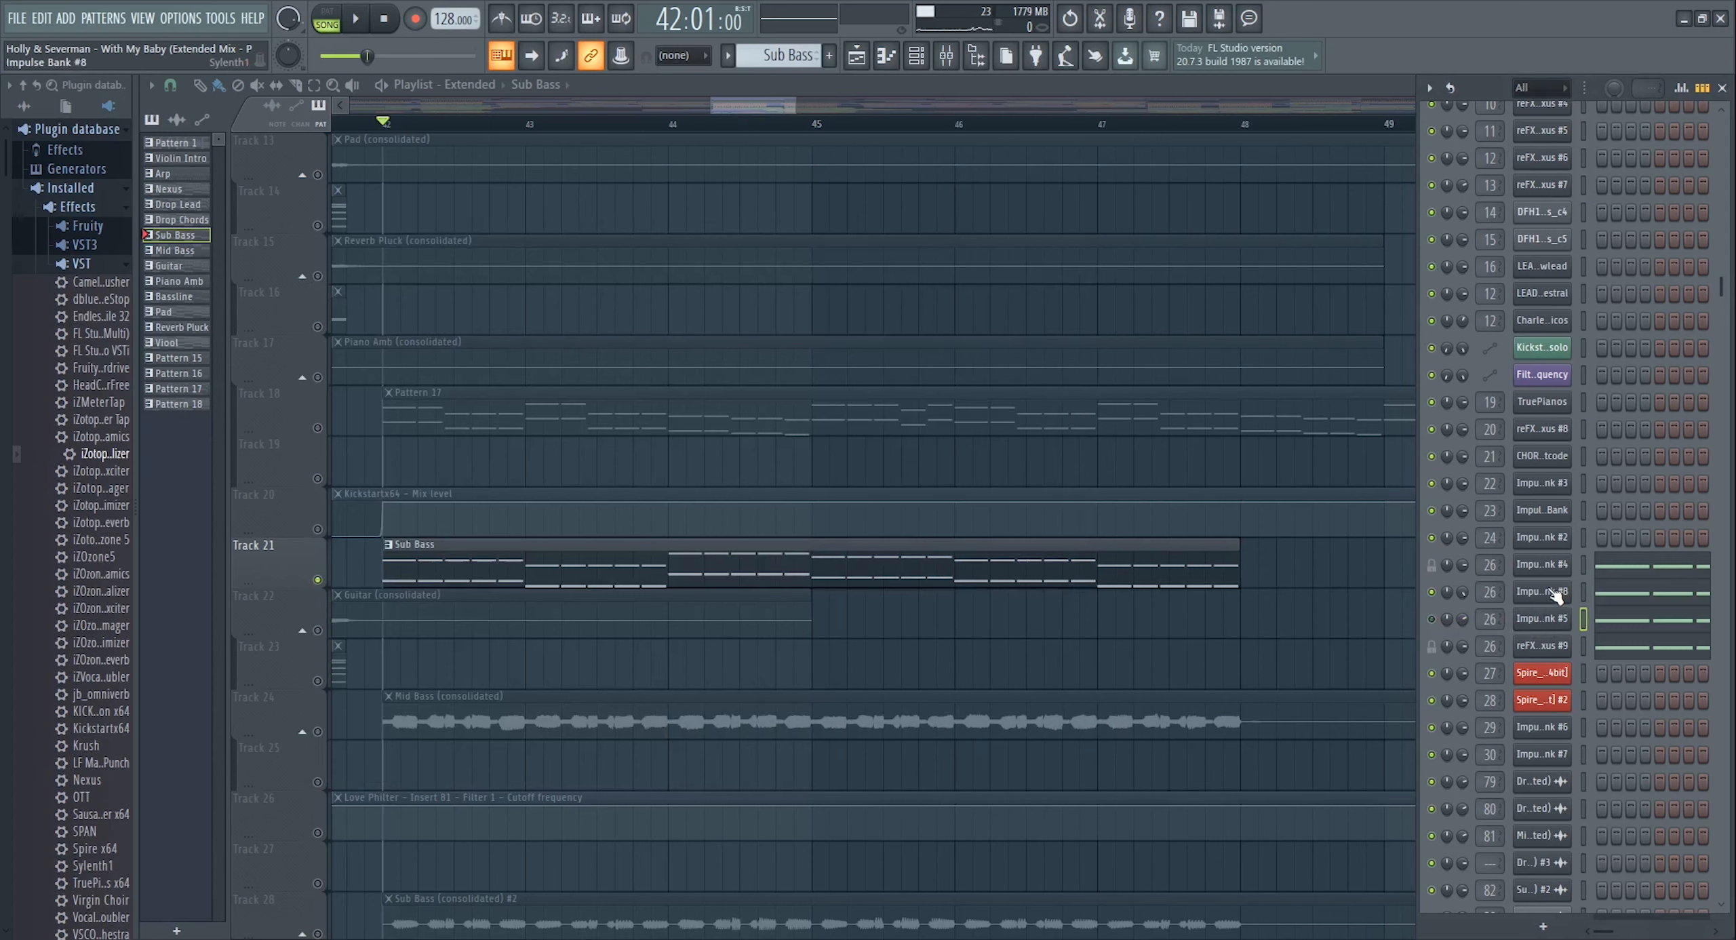
key(space)
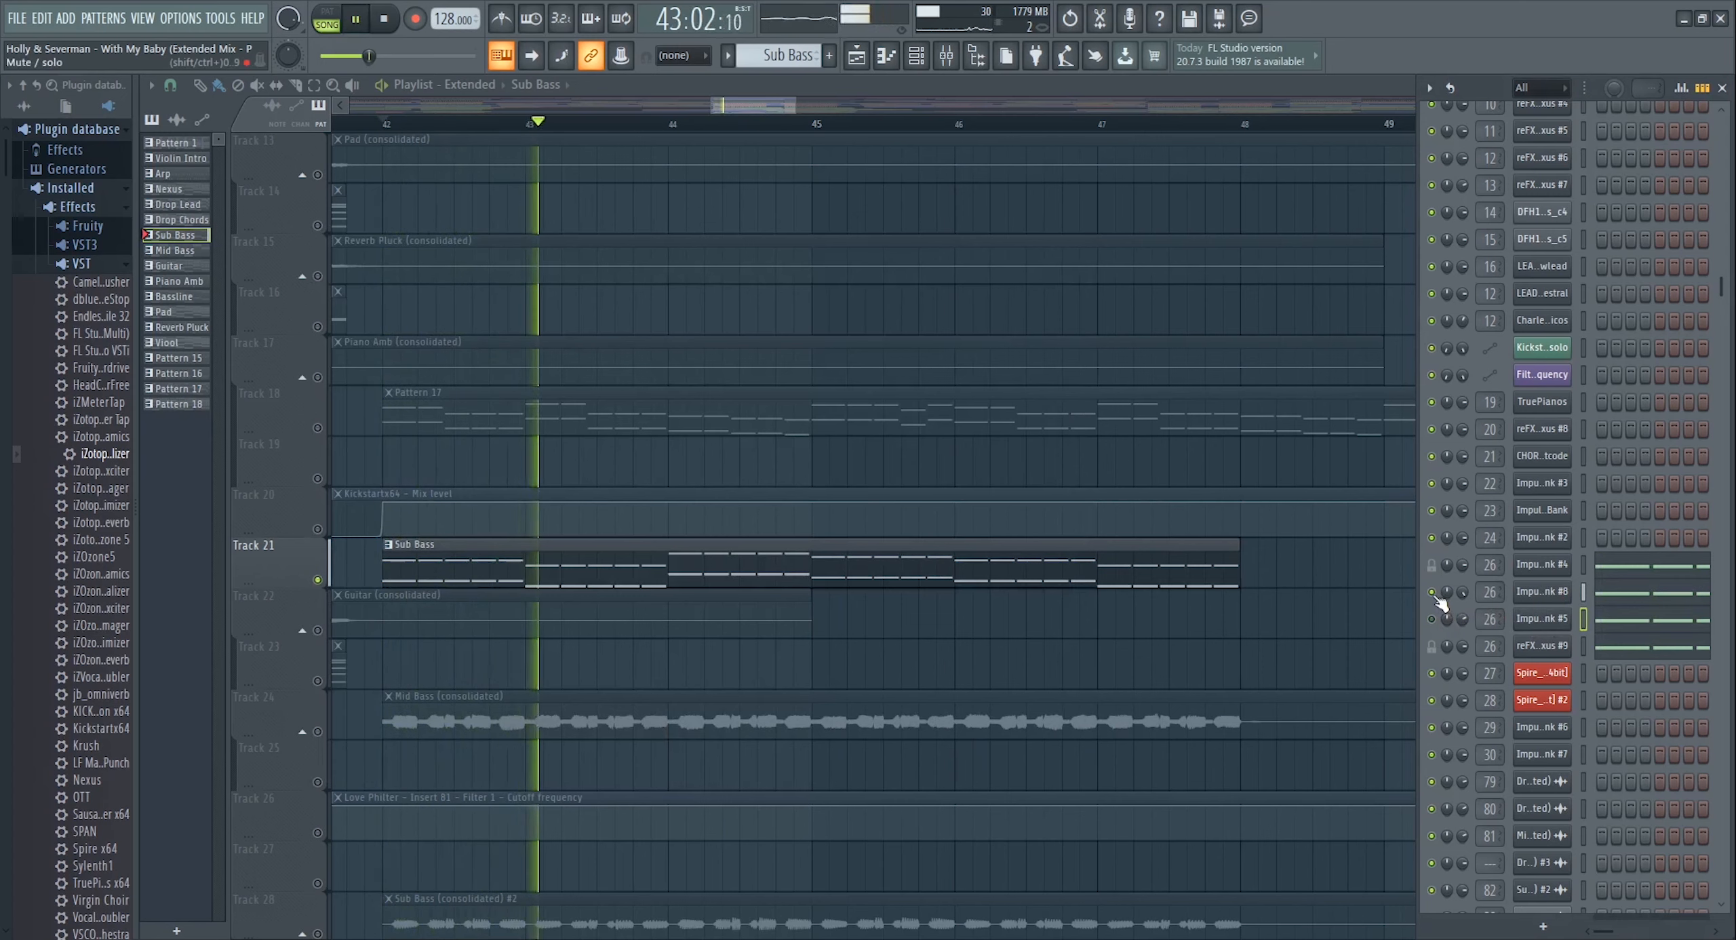
key(space)
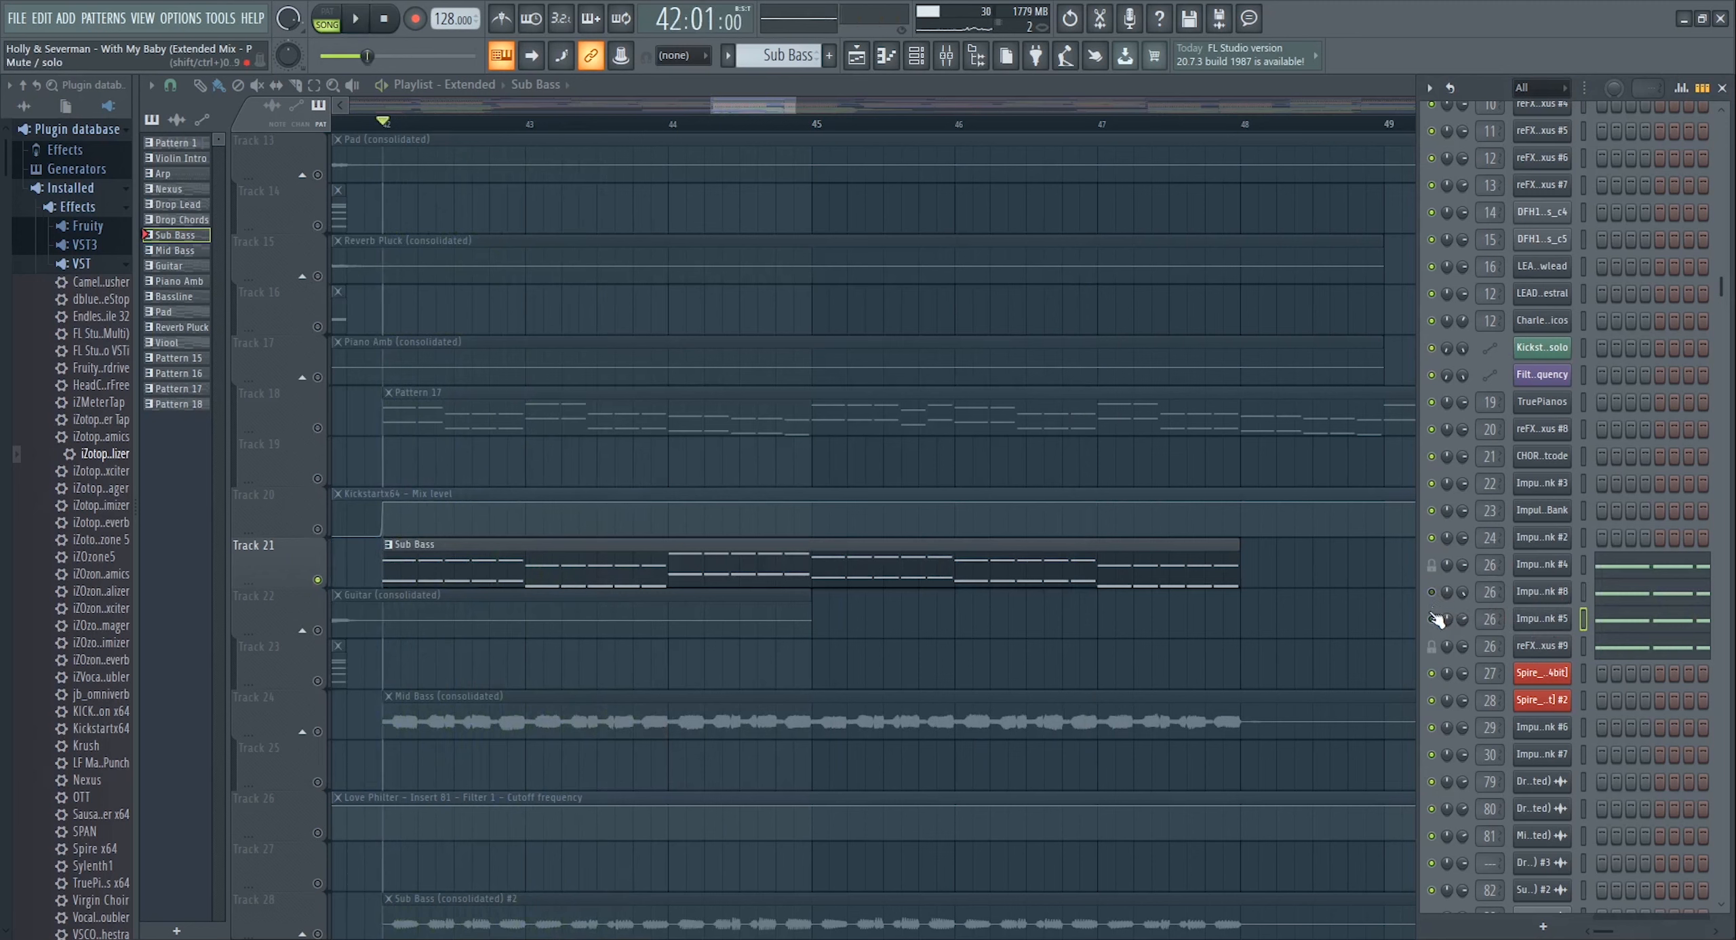
key(space)
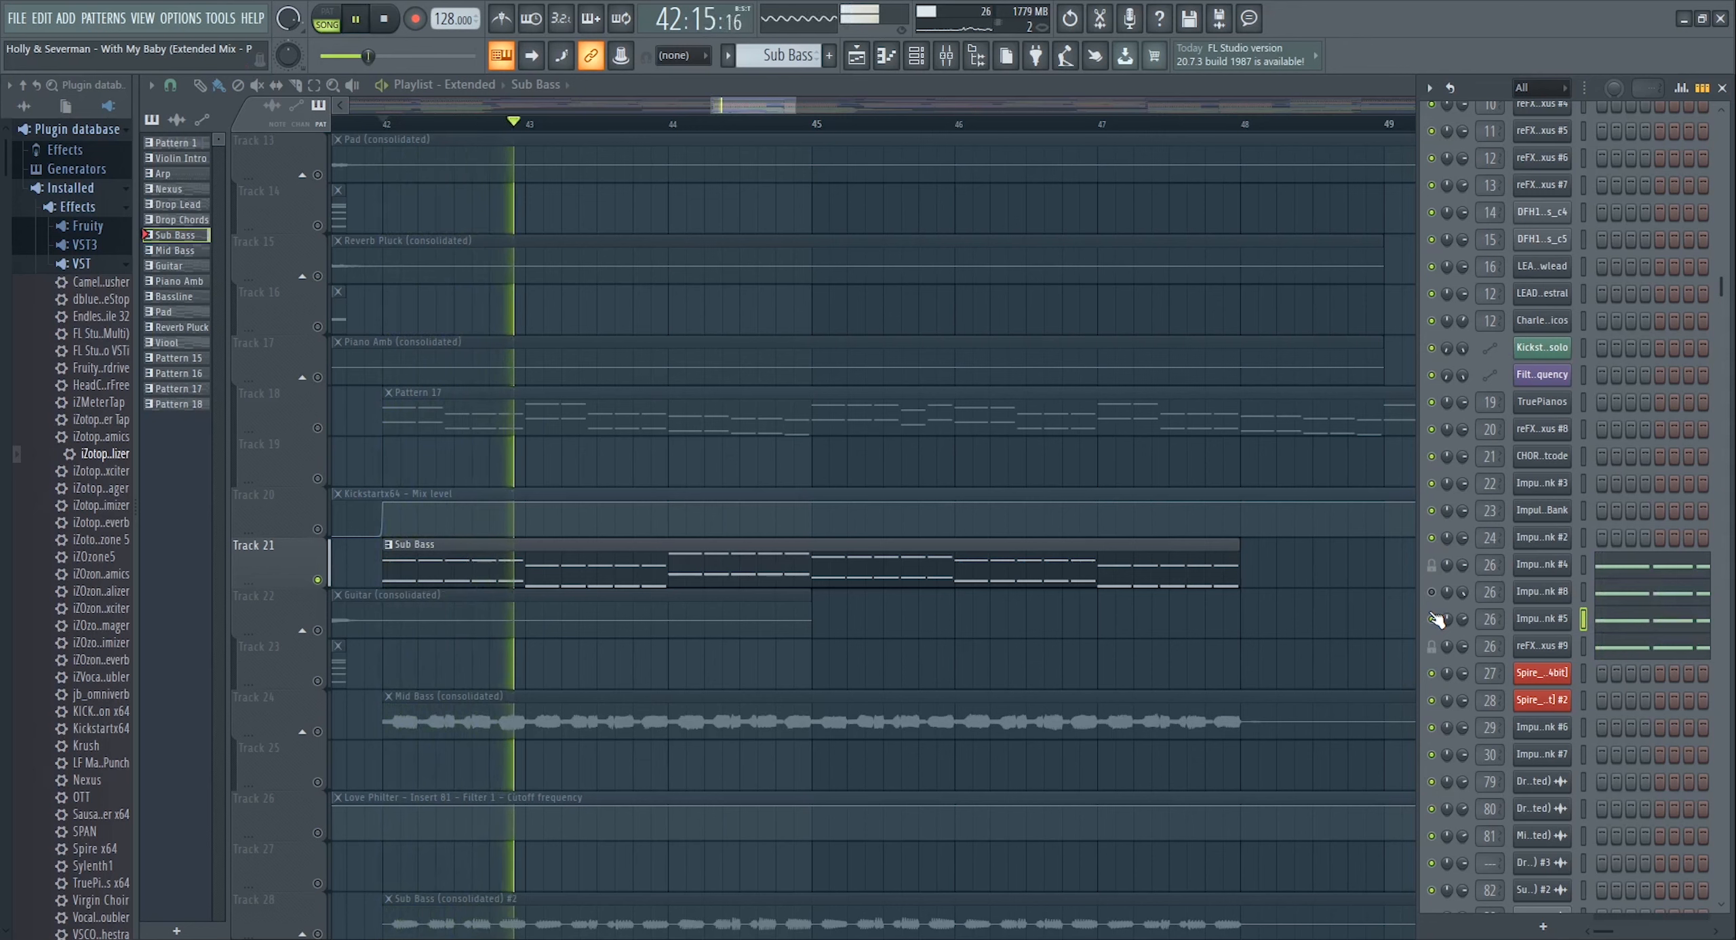
key(space)
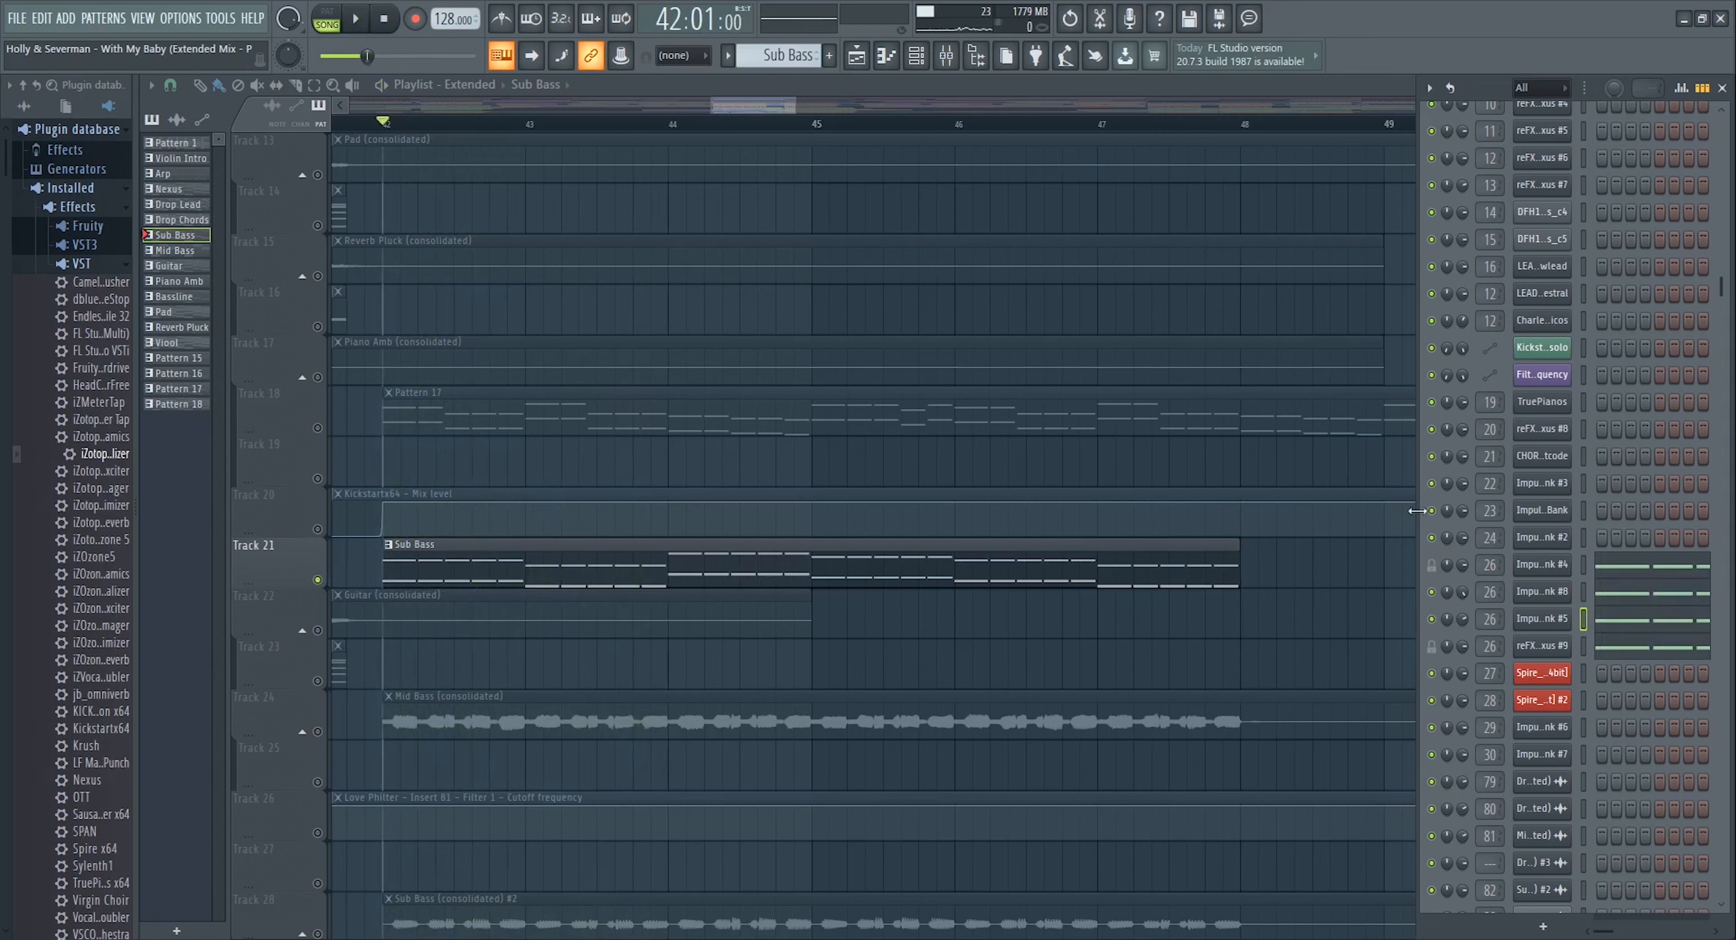
- Inspect the Fruity parametric EQ 2 curve on the Impulse Bank #4 mixer track and close the equalizer
click(964, 55)
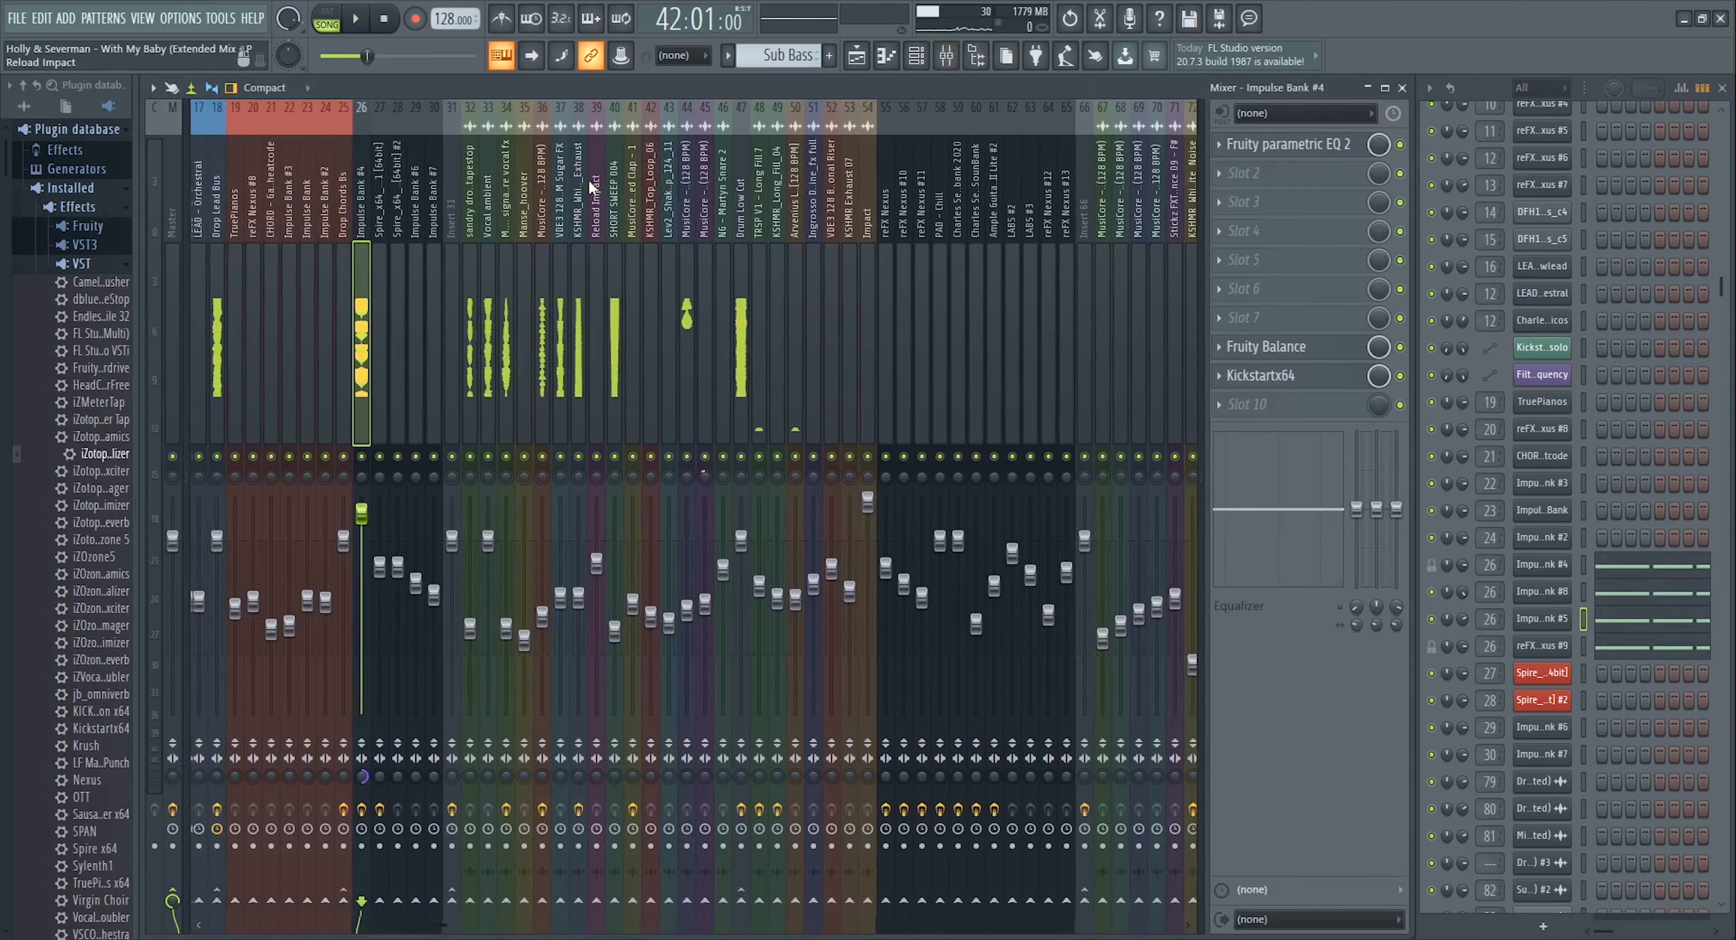
click(1316, 149)
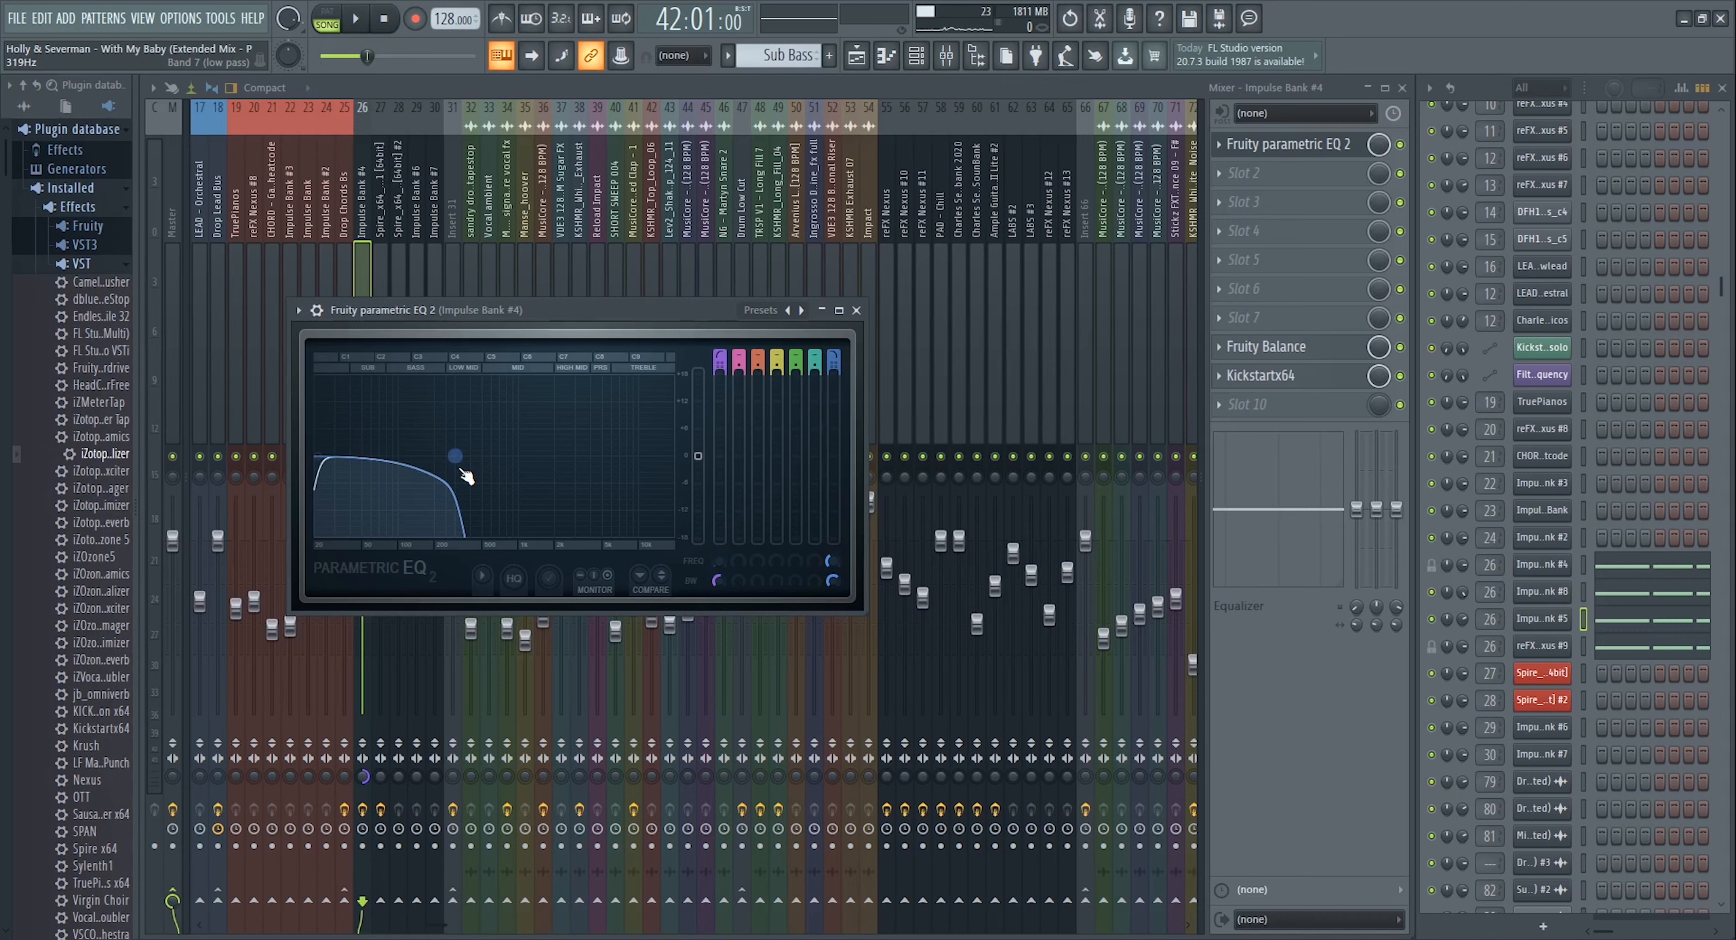
click(1265, 144)
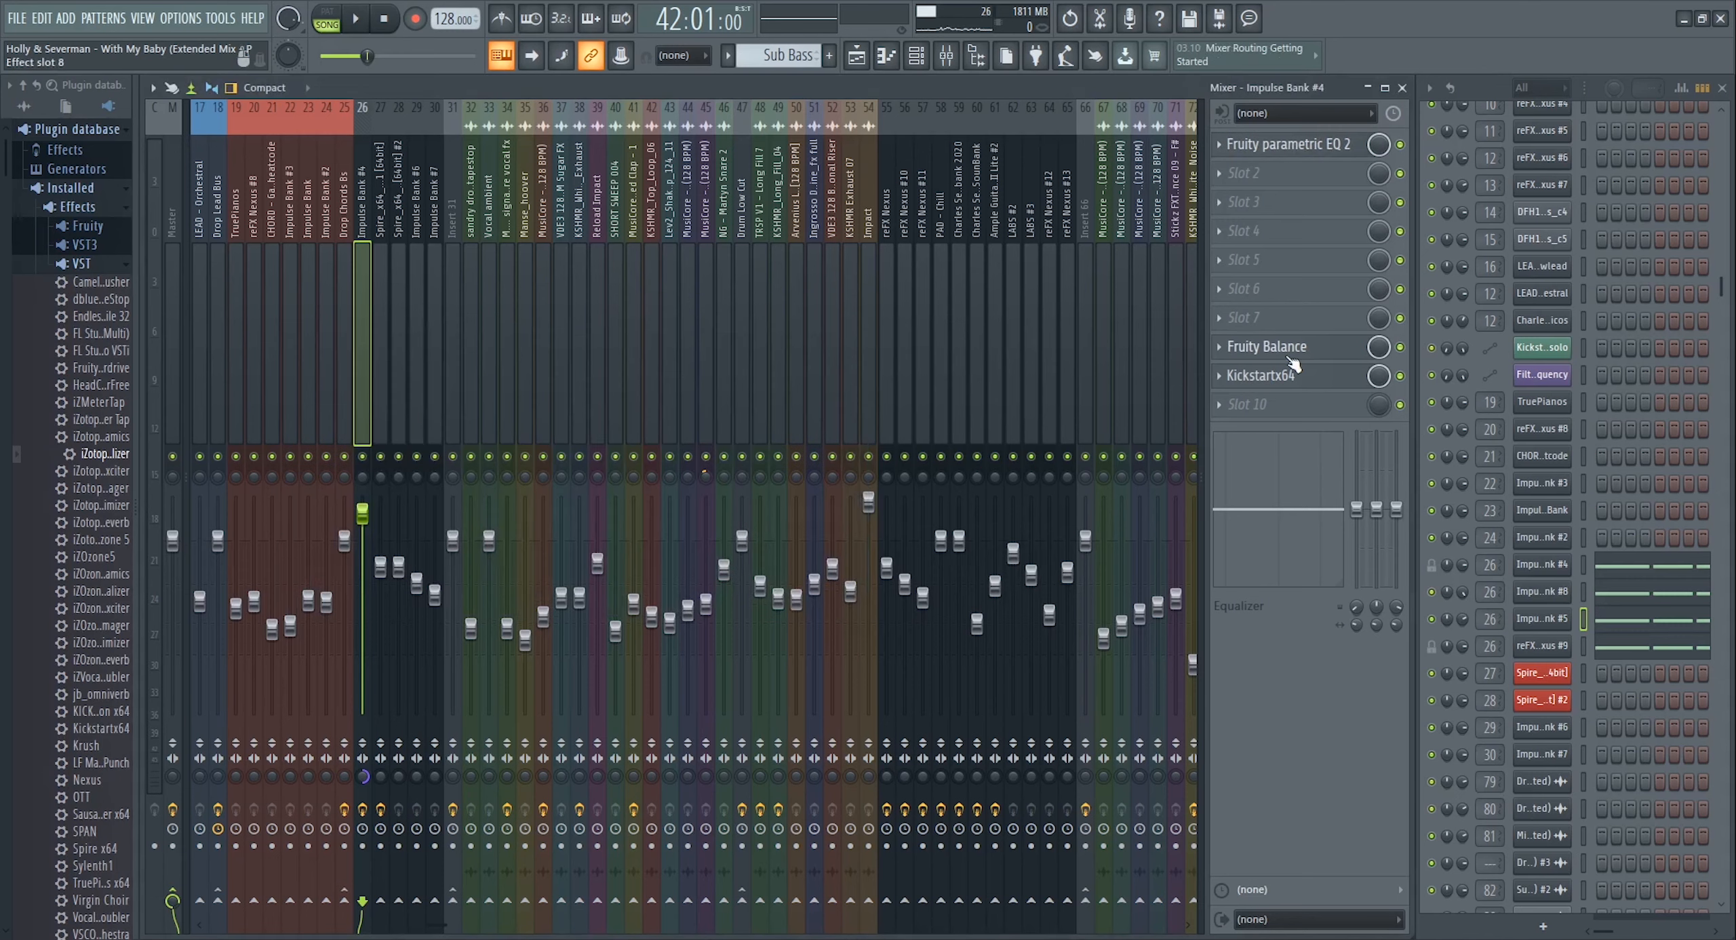
- Inspect the Fruity Balance and Kickstartx64 settings on the Impulse Bank #4 mixer track
click(1266, 347)
drag(344, 288, 636, 295)
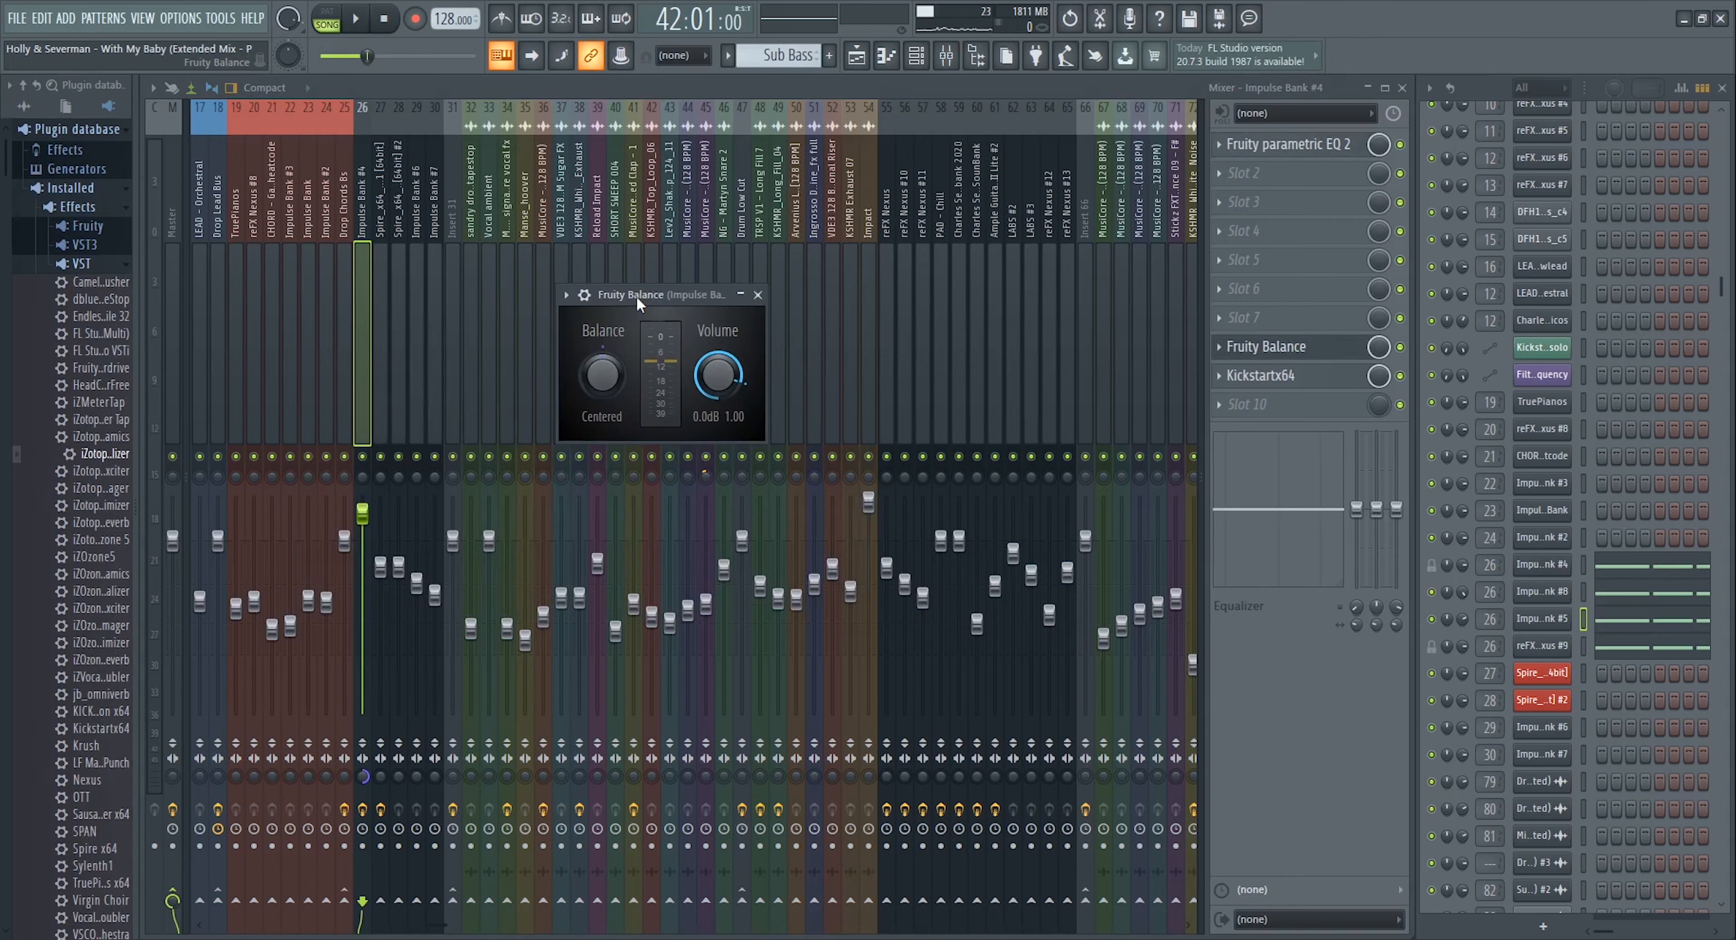
click(1292, 376)
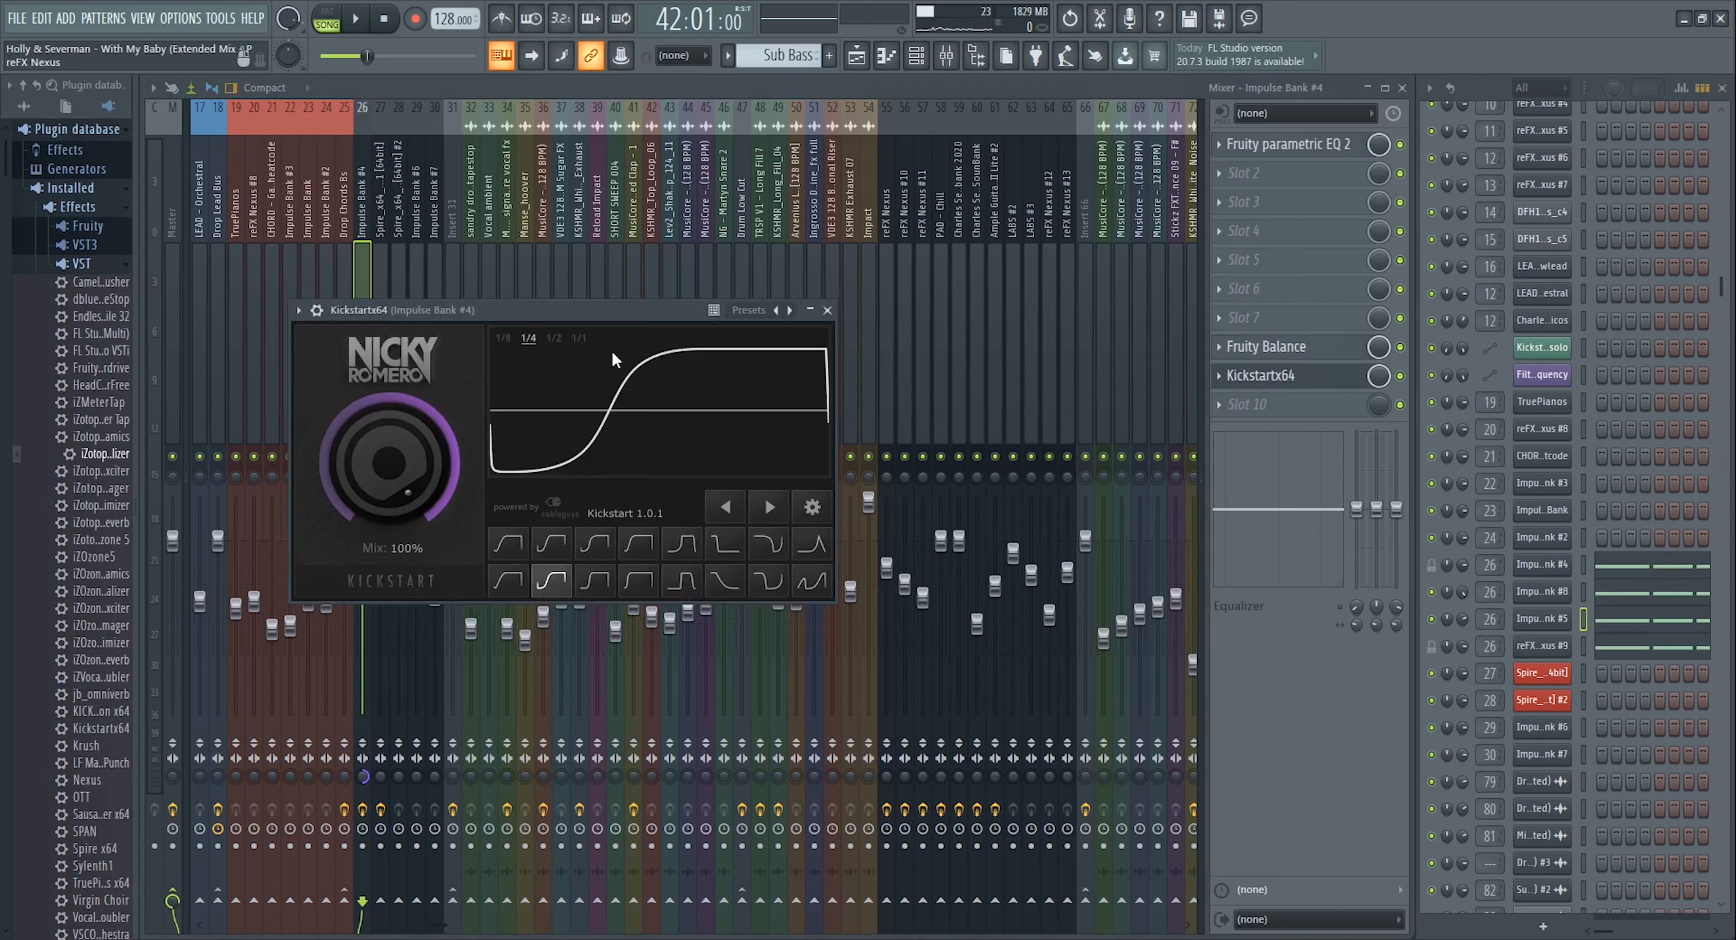
drag(575, 310, 621, 290)
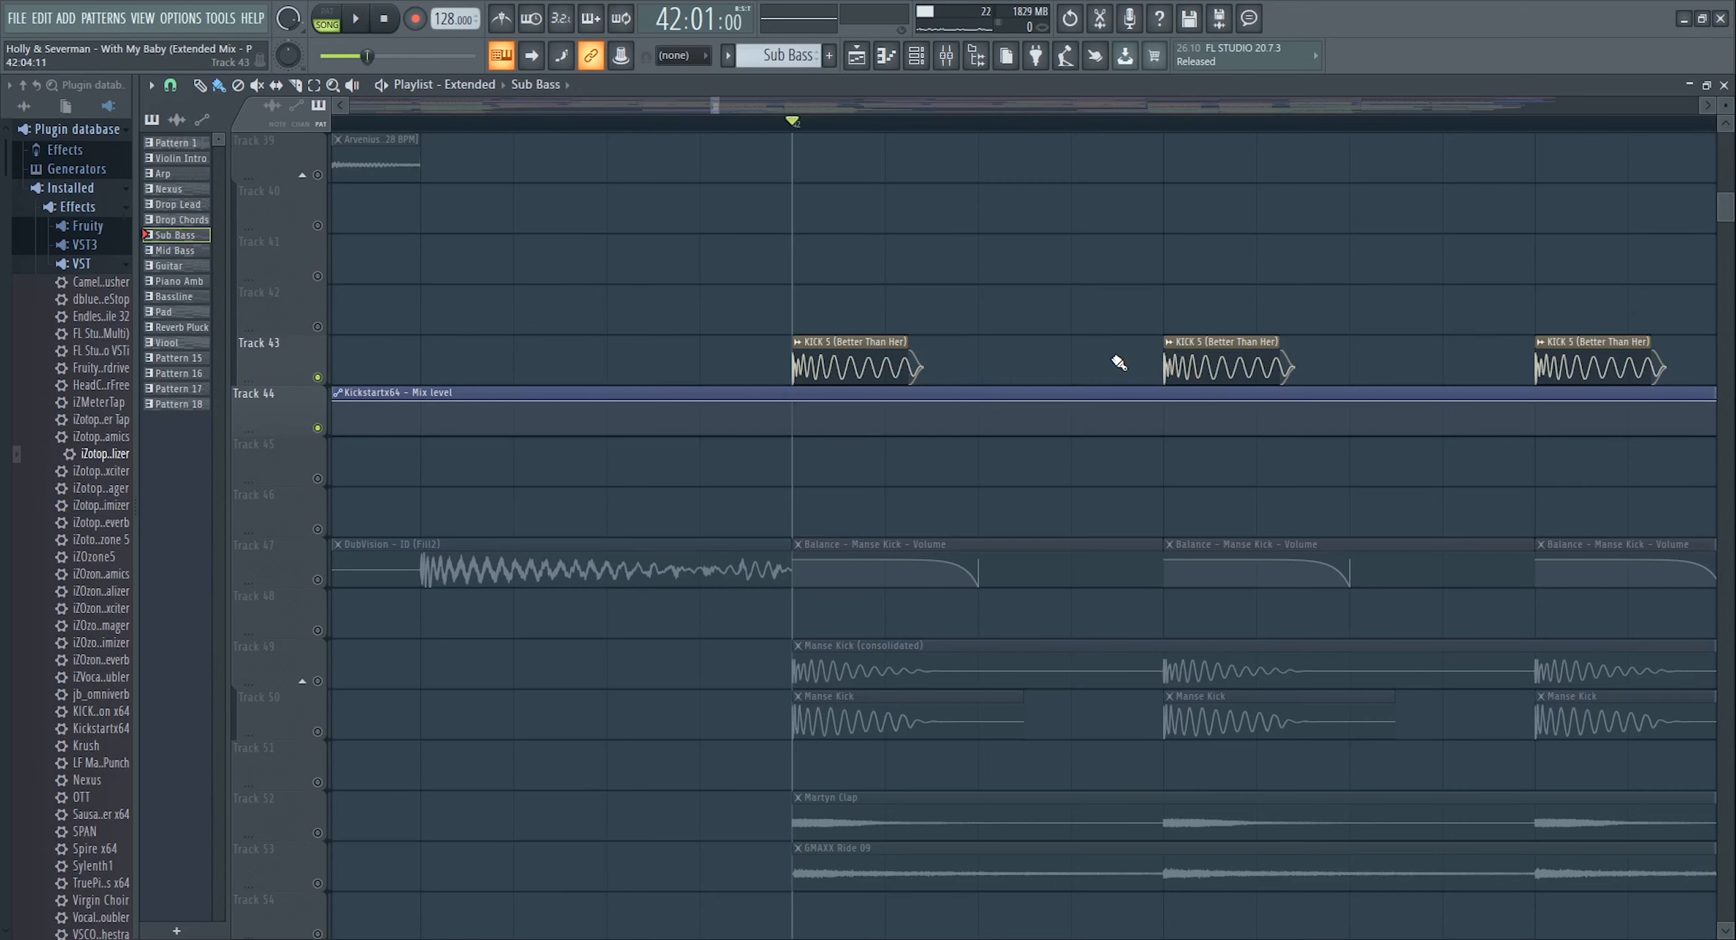
click(948, 68)
click(1277, 385)
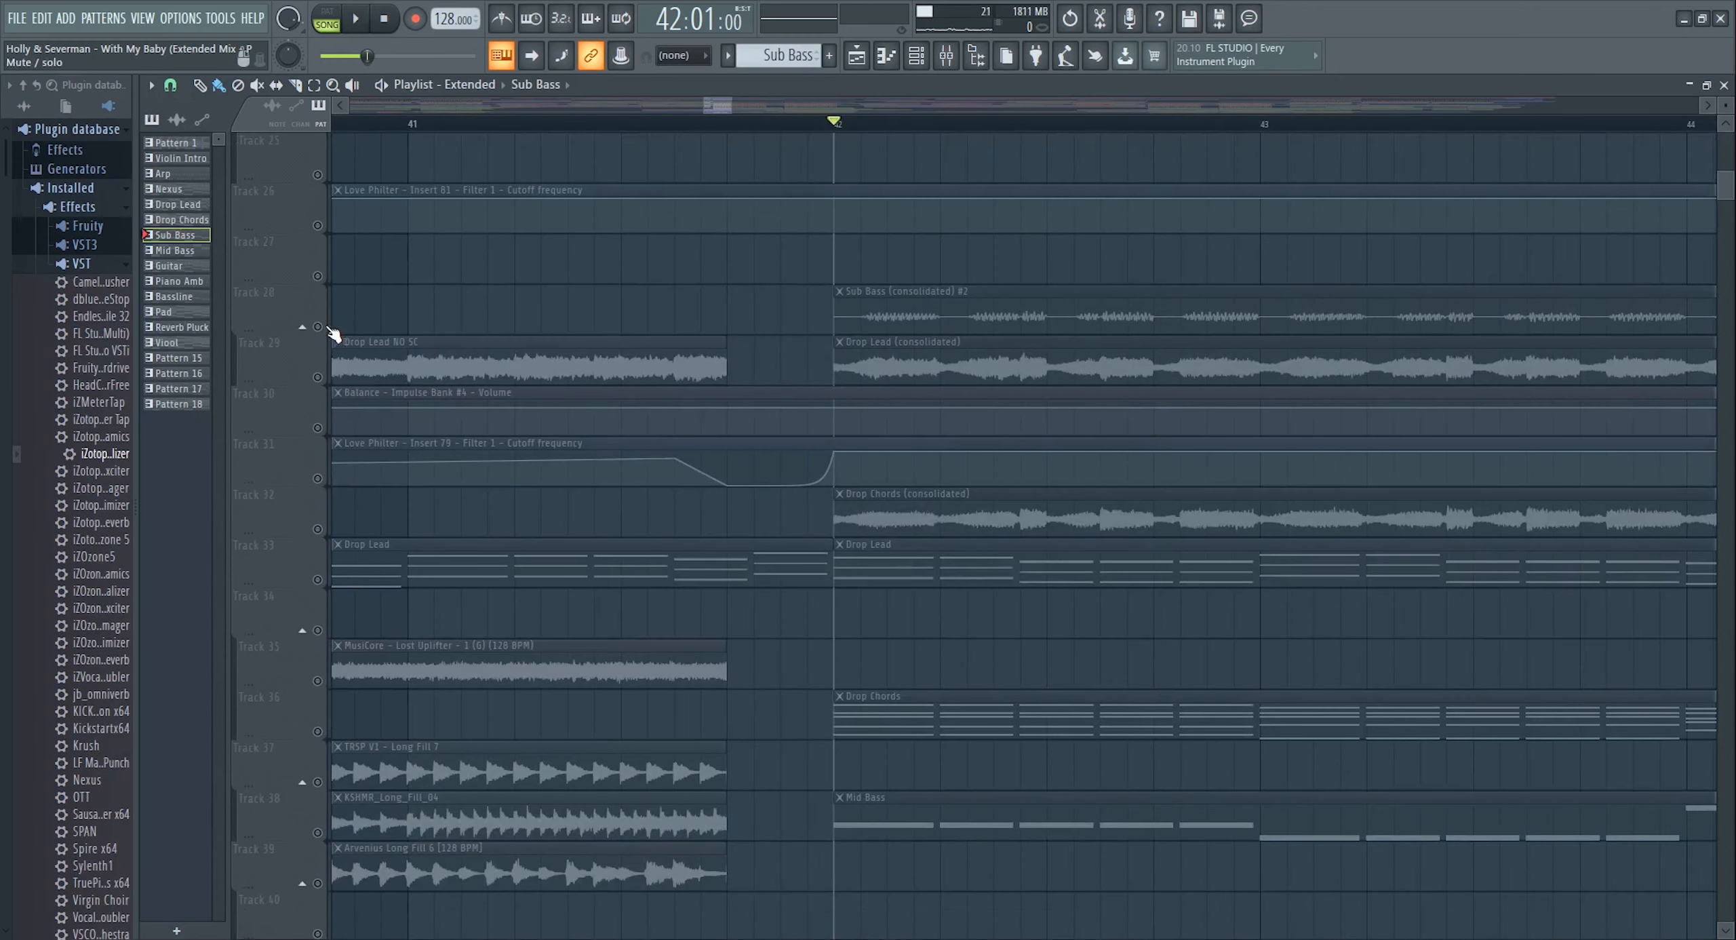
- Solo Track 28 and play its Sub Bass (consolidated) #2 clip together with the Sub Bass pattern on Track 21
click(322, 329)
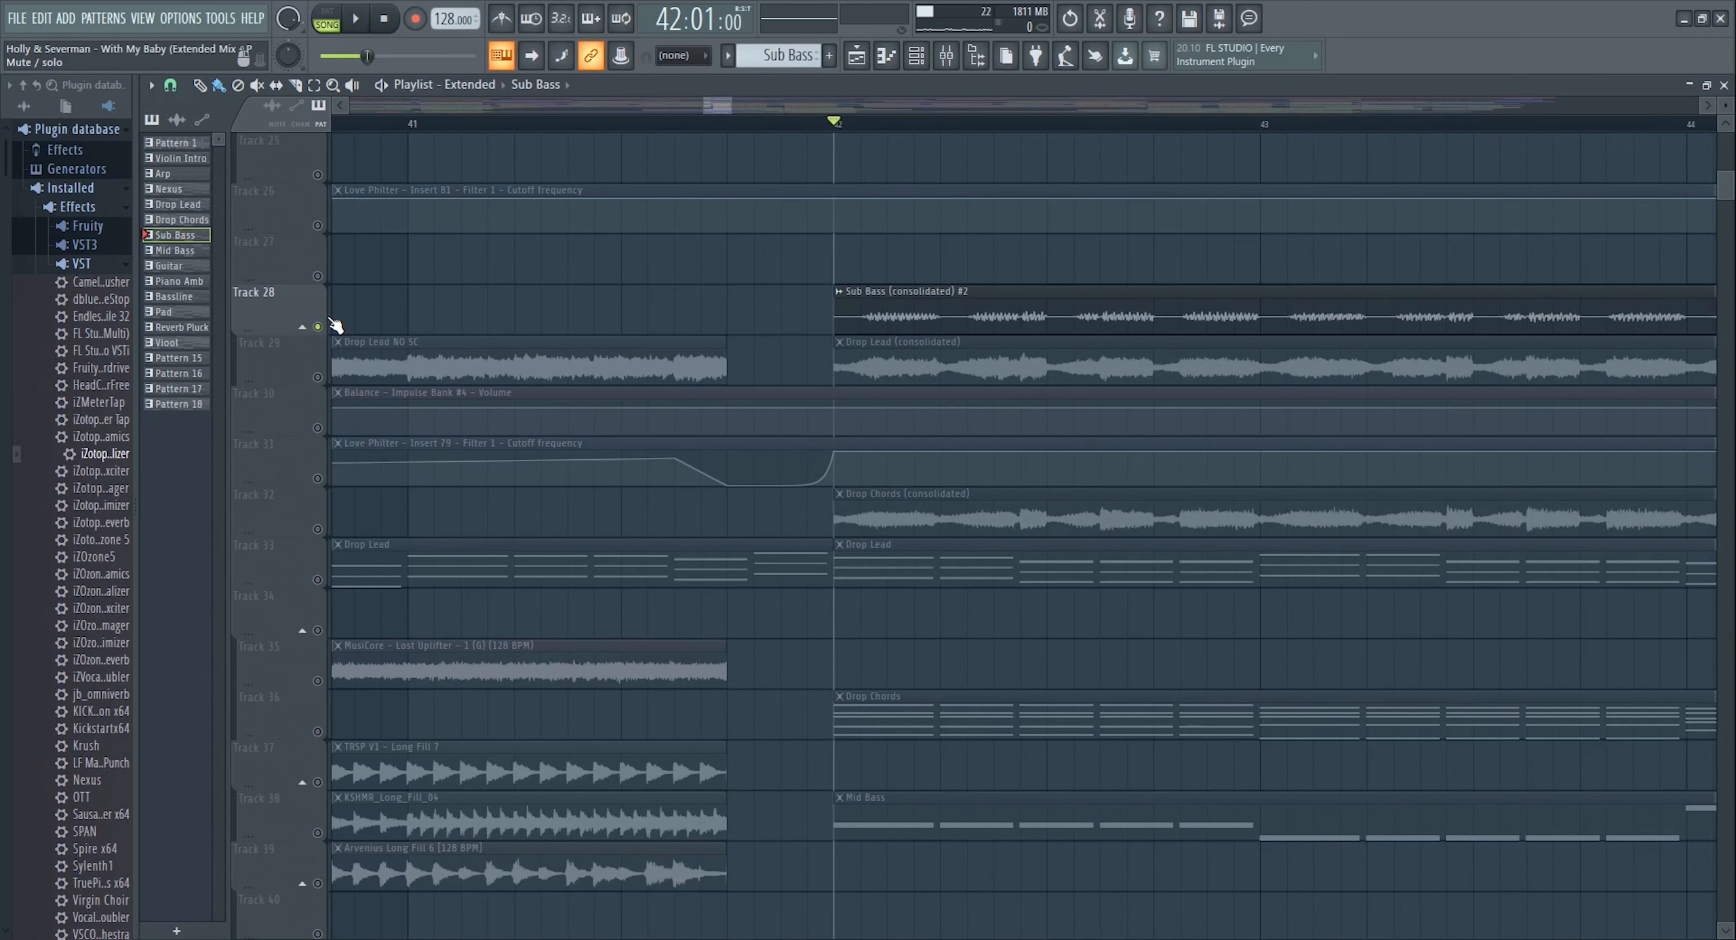
click(880, 308)
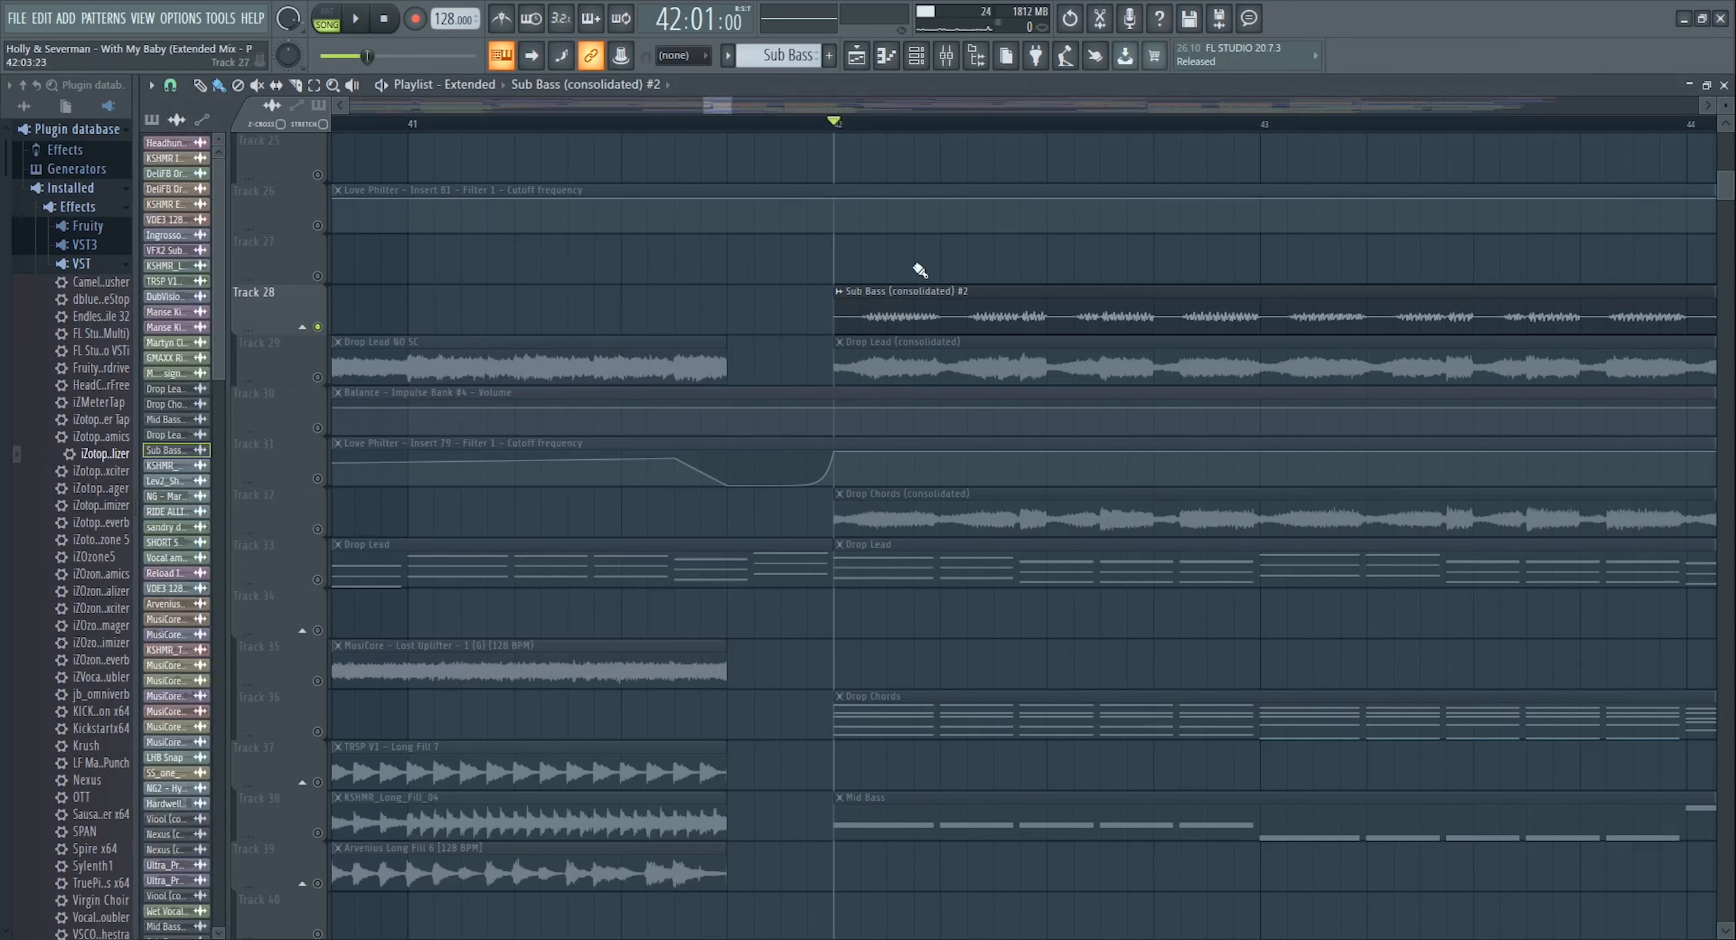
double_click(931, 293)
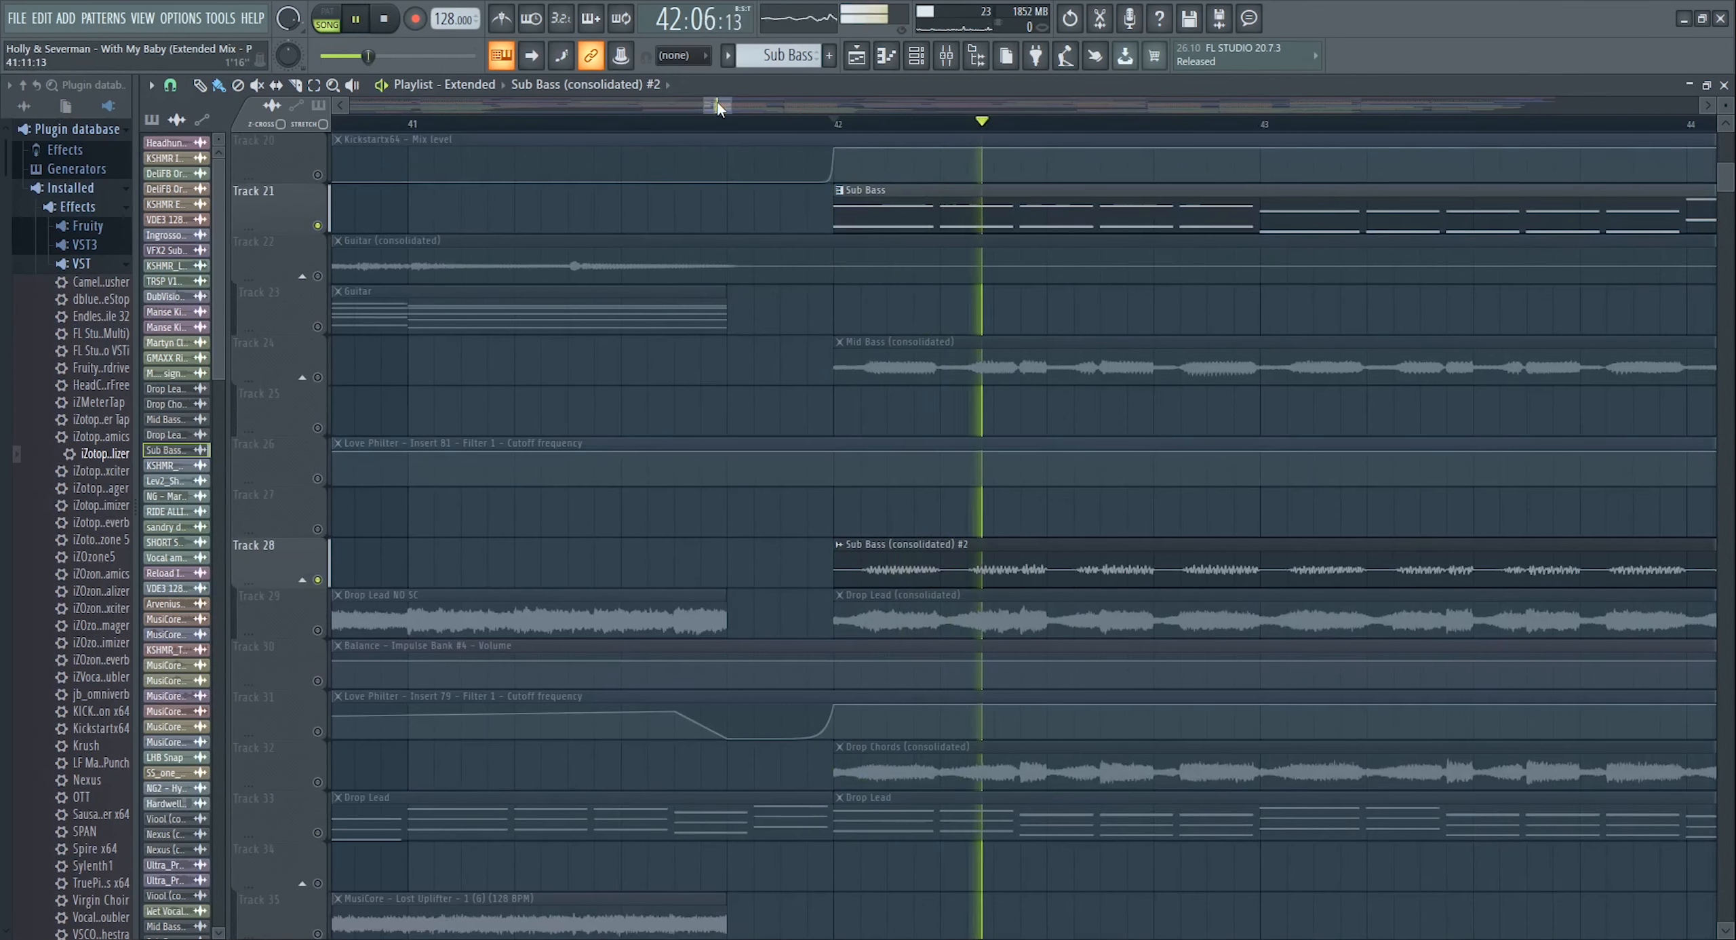
drag(718, 106, 732, 128)
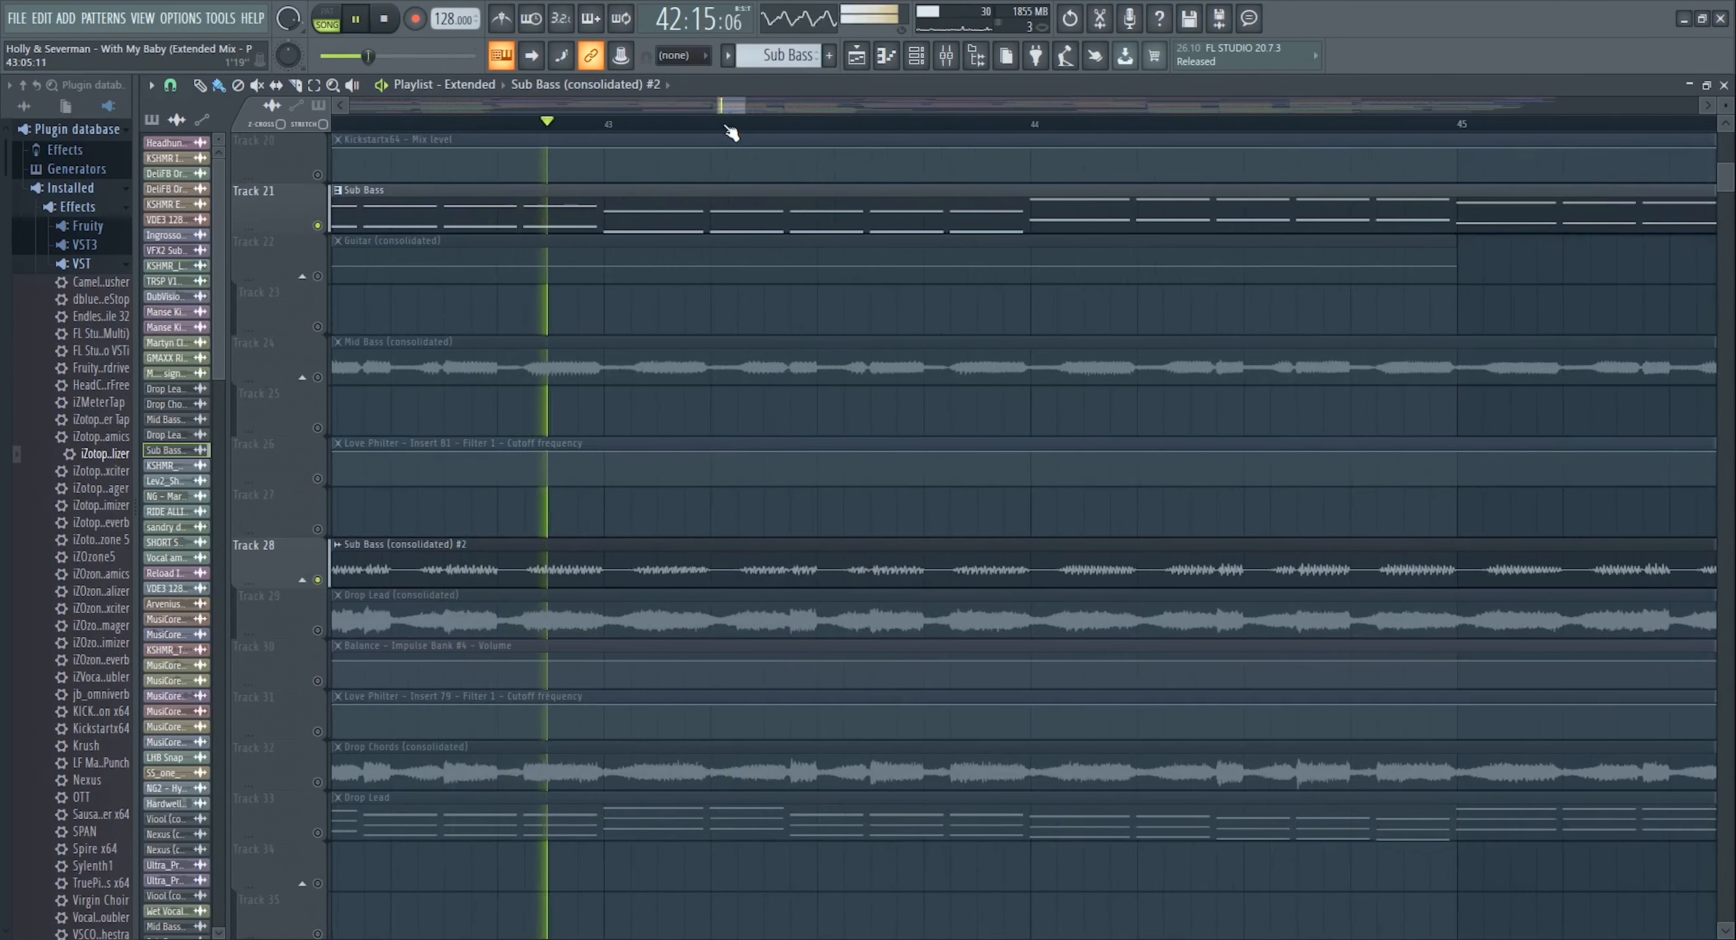